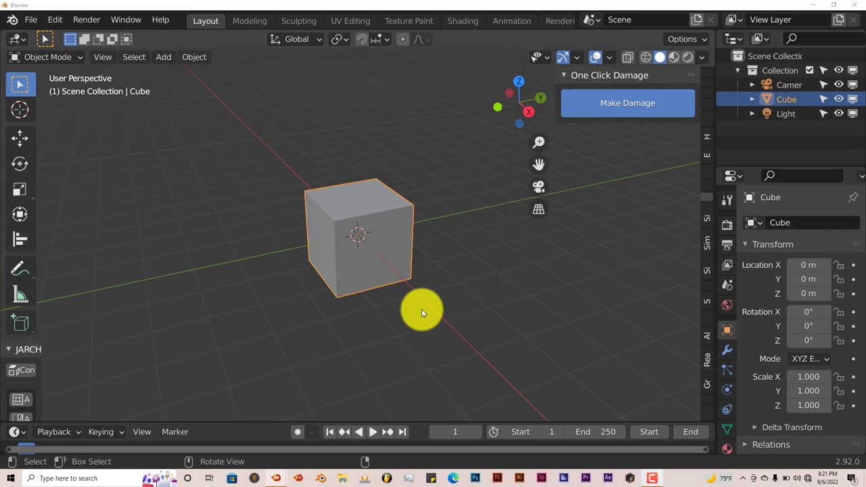
# Step: Zoom and orbit around the default cube to show its top face, then open the Edit menu
pyautogui.scroll(4, 368, 281)
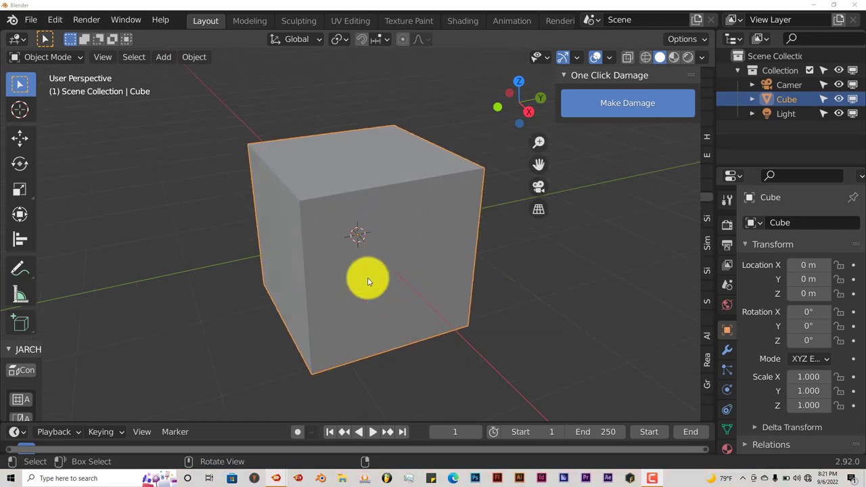
pyautogui.scroll(-1, 368, 281)
pyautogui.moveTo(368, 281); pyautogui.dragTo(379, 282, button='middle')
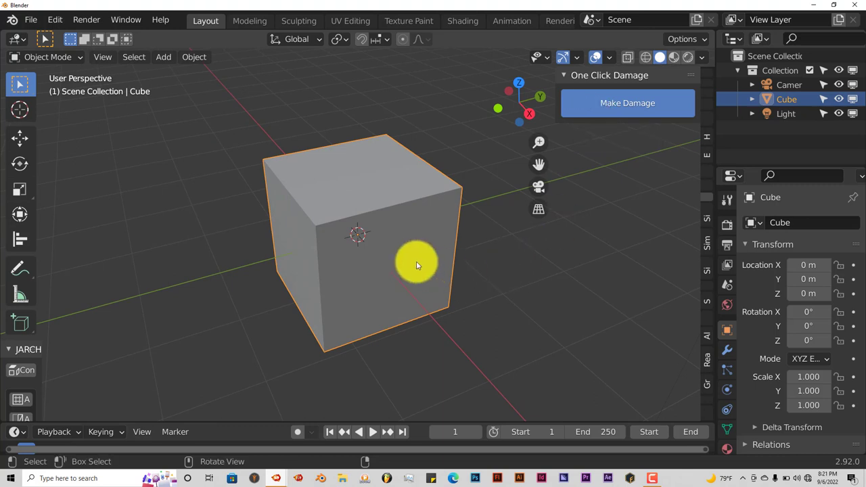
pyautogui.moveTo(396, 255); pyautogui.dragTo(392, 240, button='middle')
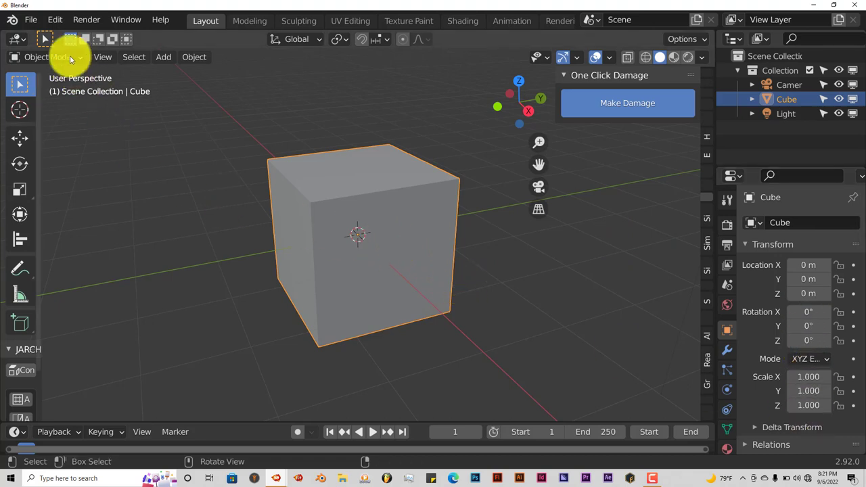
pyautogui.click(56, 22)
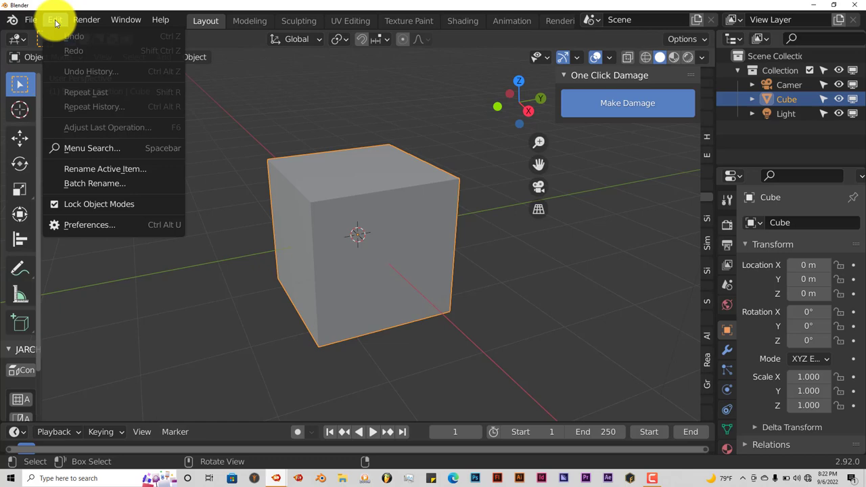
# Step: Open Preferences and cancel the add-on Install file browser without installing anything
pyautogui.click(78, 226)
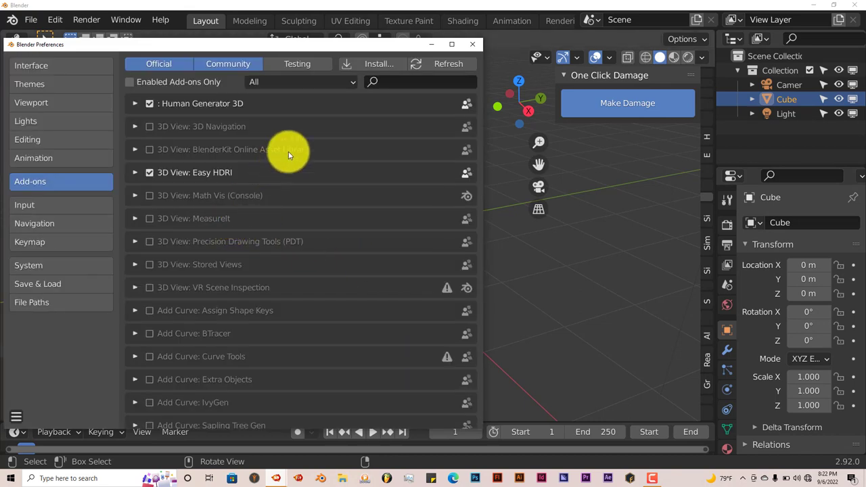
pyautogui.click(387, 66)
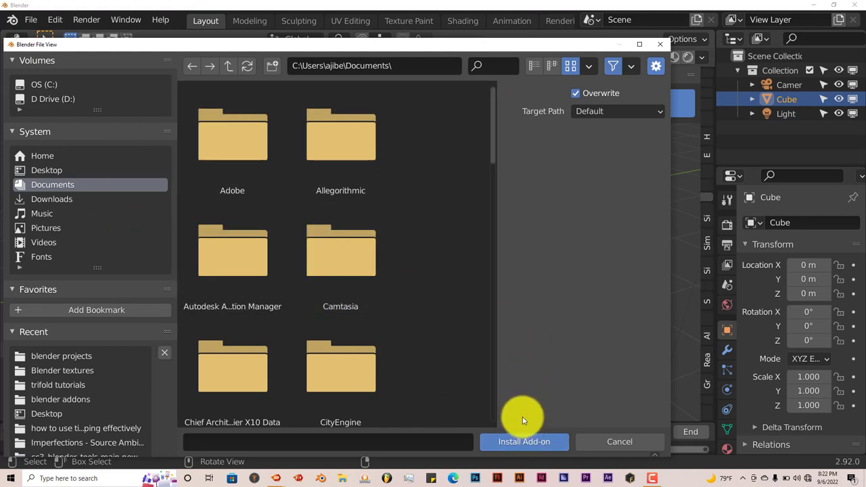
pyautogui.click(660, 44)
# Step: Search the add-ons for 'ocd' to confirm Object: OCD is enabled, then close Preferences
pyautogui.click(431, 84)
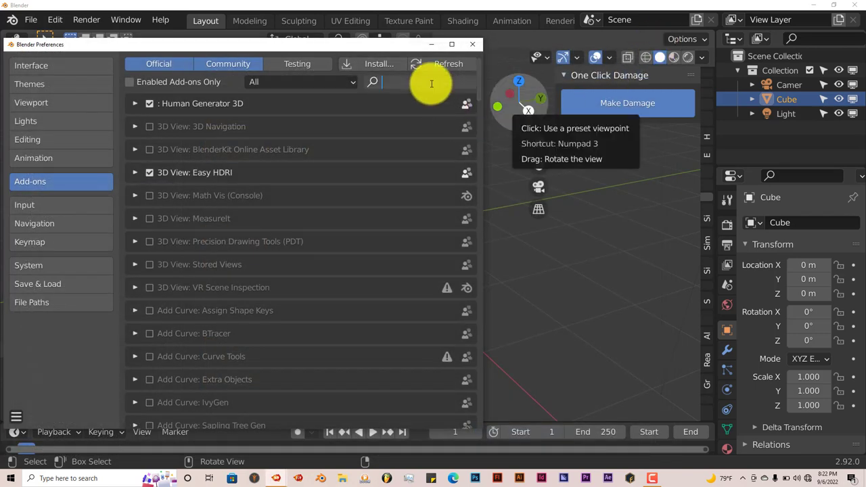
pyautogui.write('one')
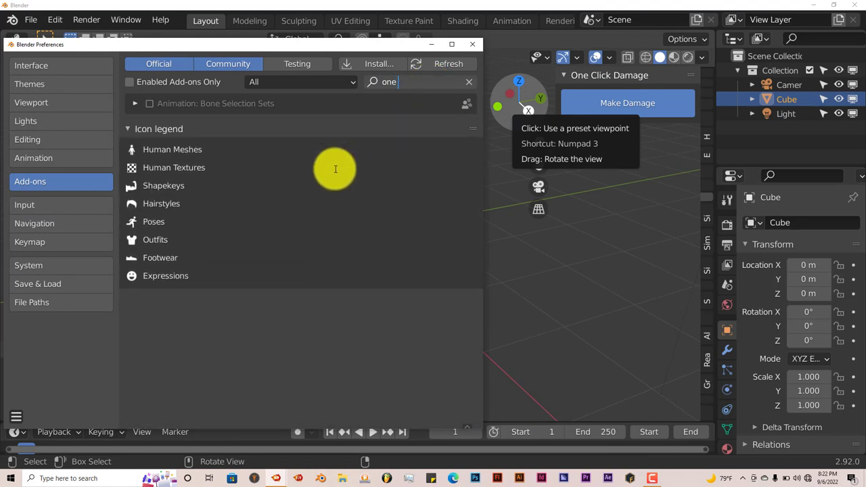
pyautogui.write(' c')
pyautogui.press('BackSpace')
pyautogui.press('BackSpace')
pyautogui.press('BackSpace')
pyautogui.press('BackSpace')
pyautogui.press('BackSpace')
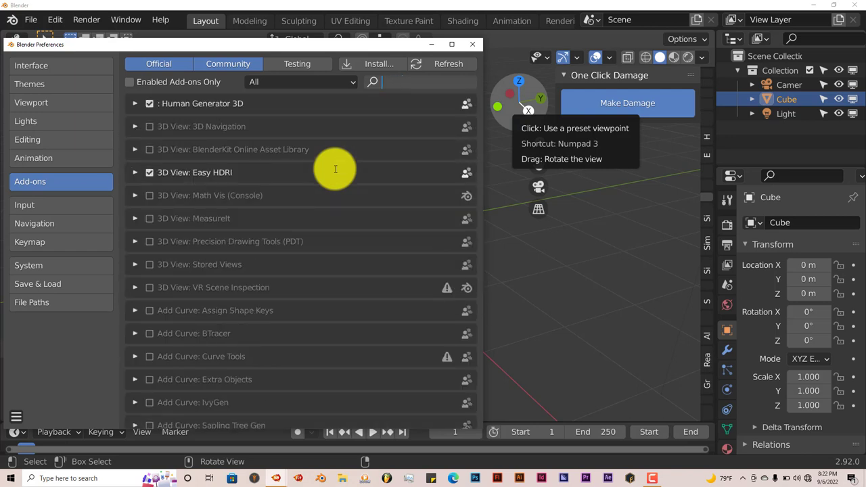
pyautogui.write('o')
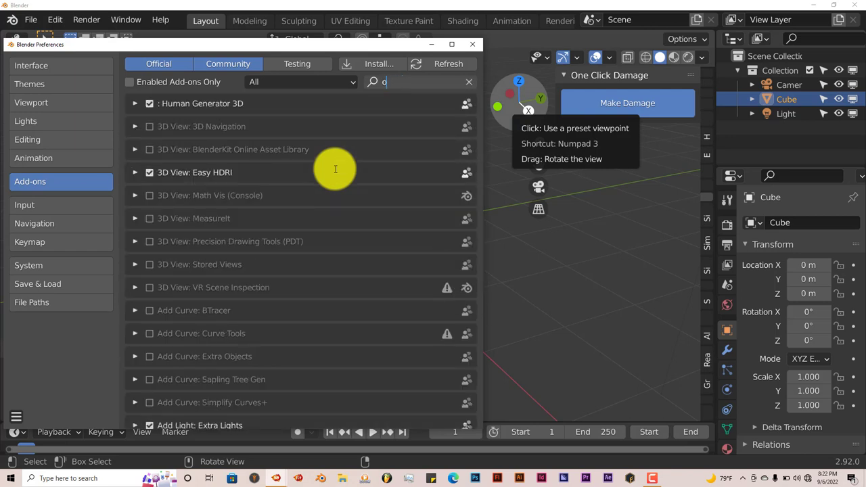
pyautogui.write('cd')
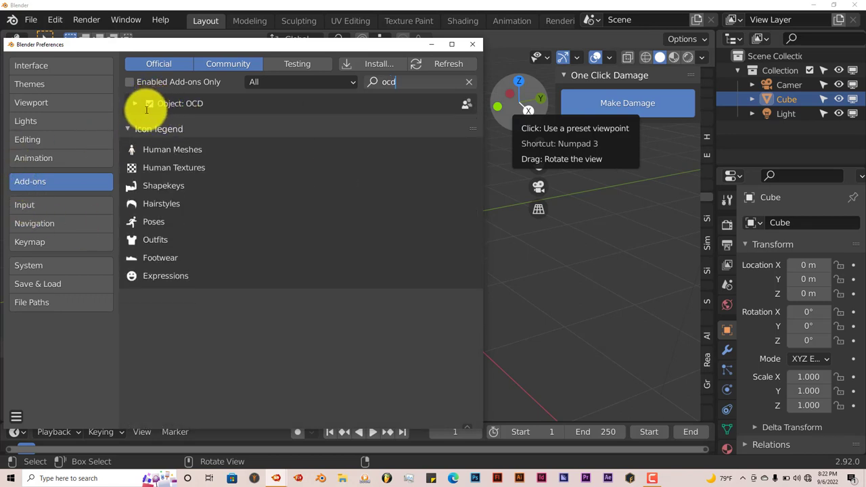
pyautogui.click(472, 44)
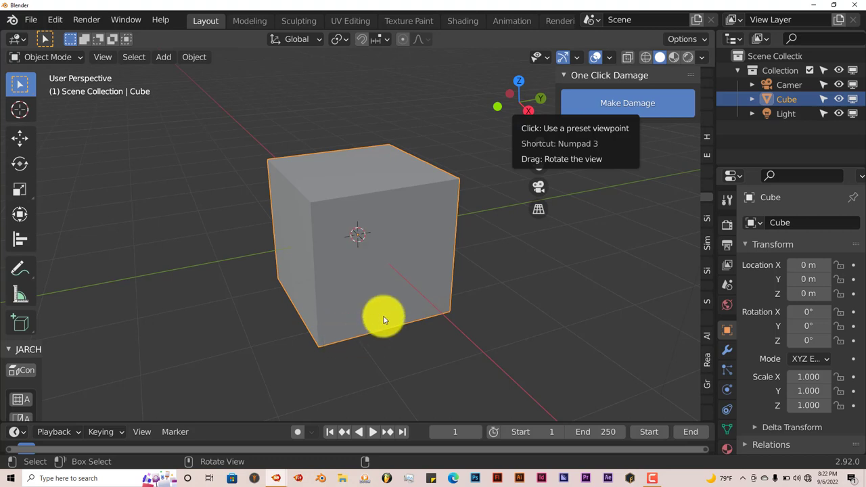
# Step: Apply One Click Damage to the cube, creating Cube_dmg
pyautogui.moveTo(385, 315); pyautogui.dragTo(365, 312, button='middle')
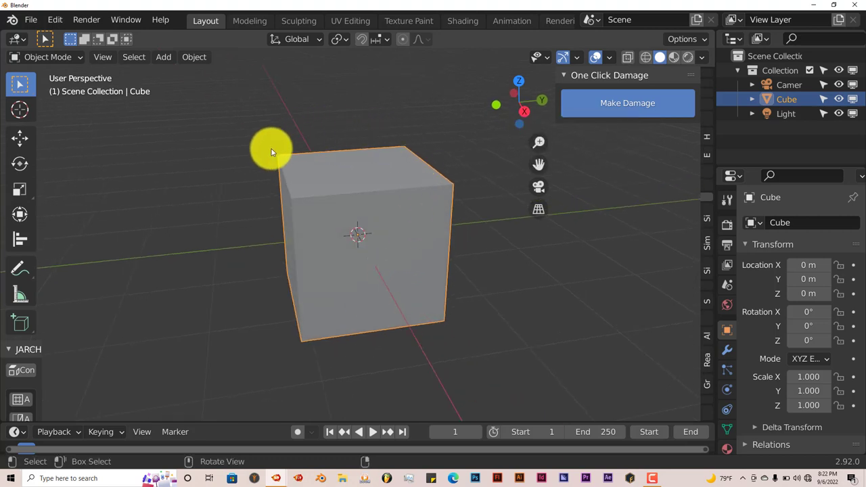
pyautogui.click(637, 105)
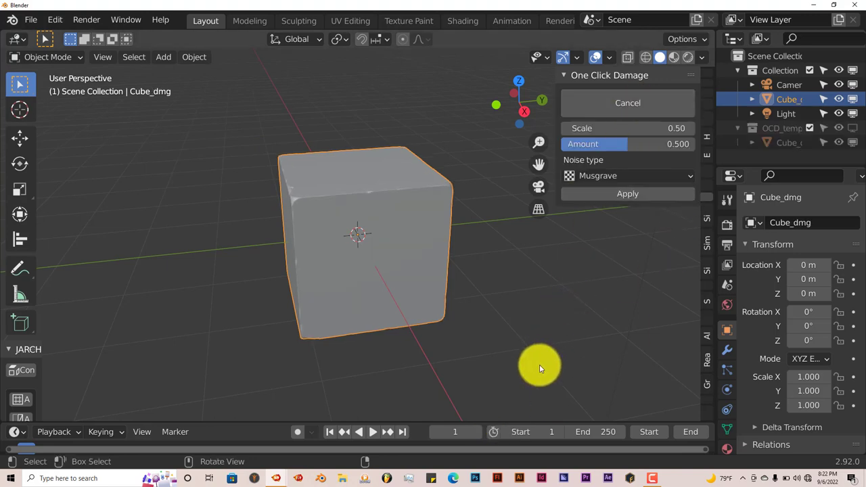
pyautogui.scroll(3, 434, 345)
# Step: Set the damage Amount to 0.634 and the noise Scale to 0.95
pyautogui.moveTo(437, 345); pyautogui.dragTo(479, 345, button='middle')
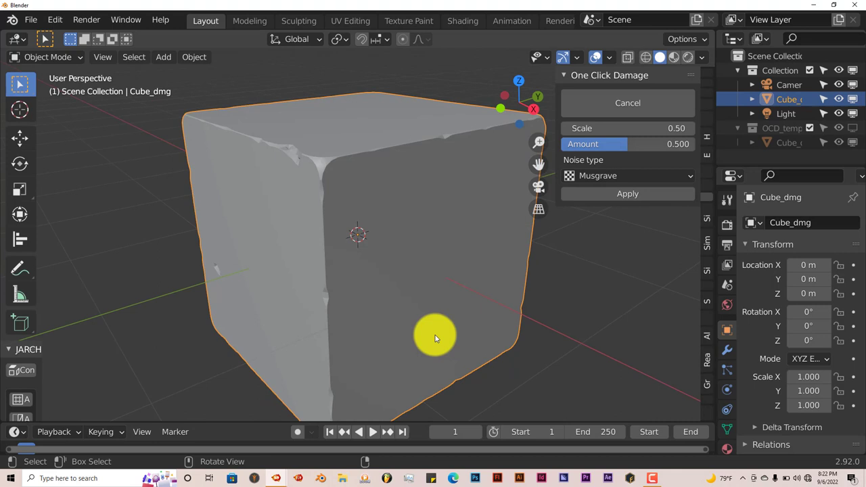
pyautogui.moveTo(354, 294); pyautogui.dragTo(362, 296, button='middle')
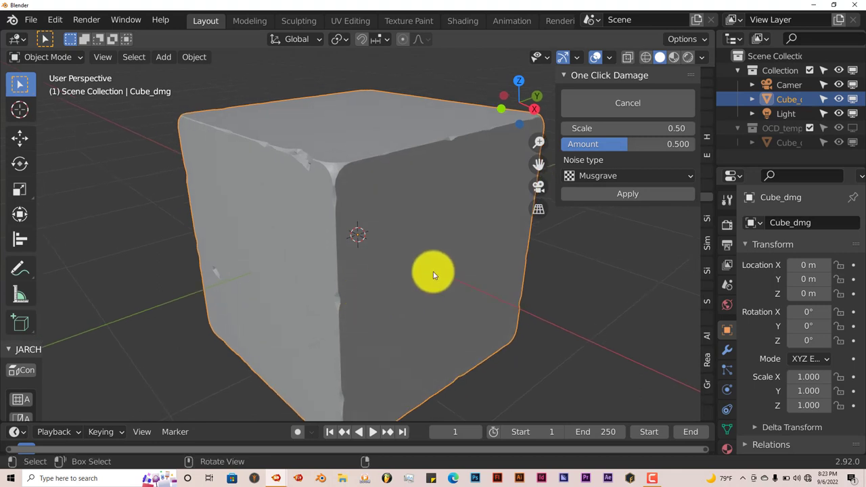
pyautogui.moveTo(625, 152); pyautogui.dragTo(651, 147)
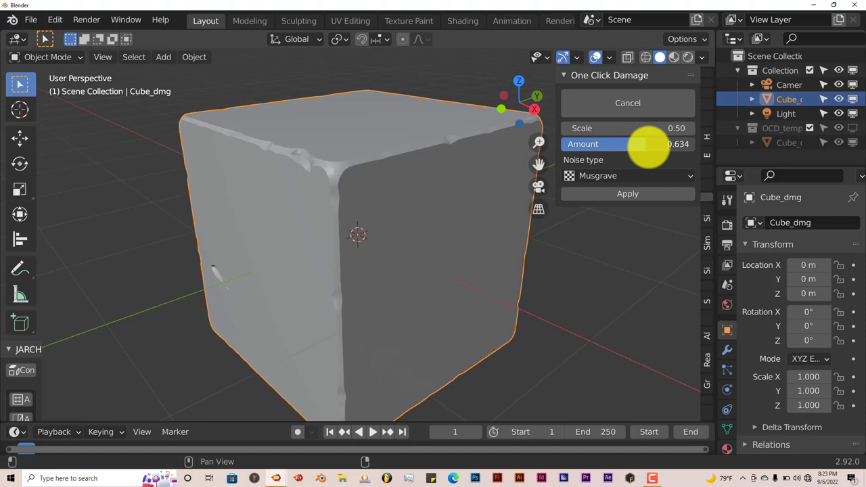
pyautogui.moveTo(608, 129); pyautogui.dragTo(621, 130)
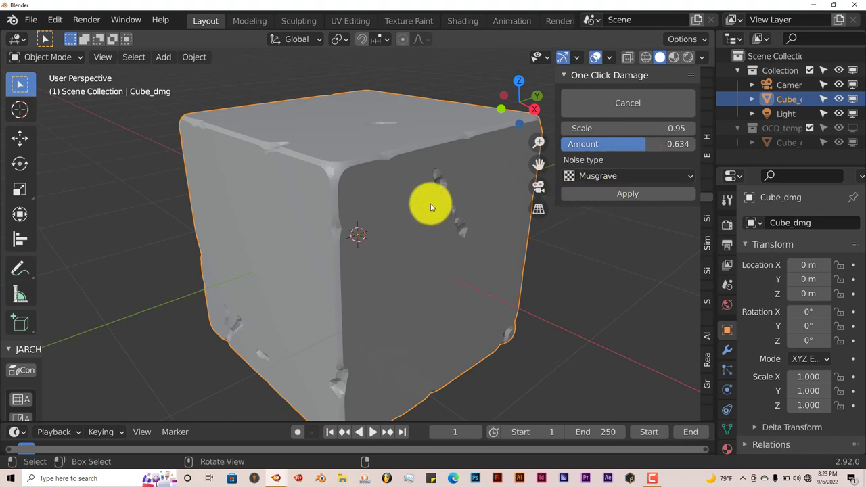
# Step: Try Blend and then Clouds as the damage noise type
pyautogui.click(634, 177)
pyautogui.click(617, 213)
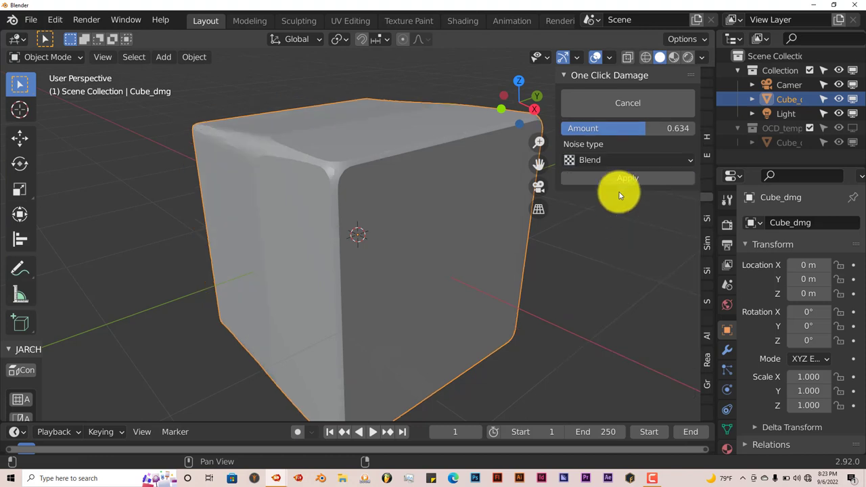
pyautogui.moveTo(332, 139); pyautogui.dragTo(373, 165, button='middle')
pyautogui.click(574, 164)
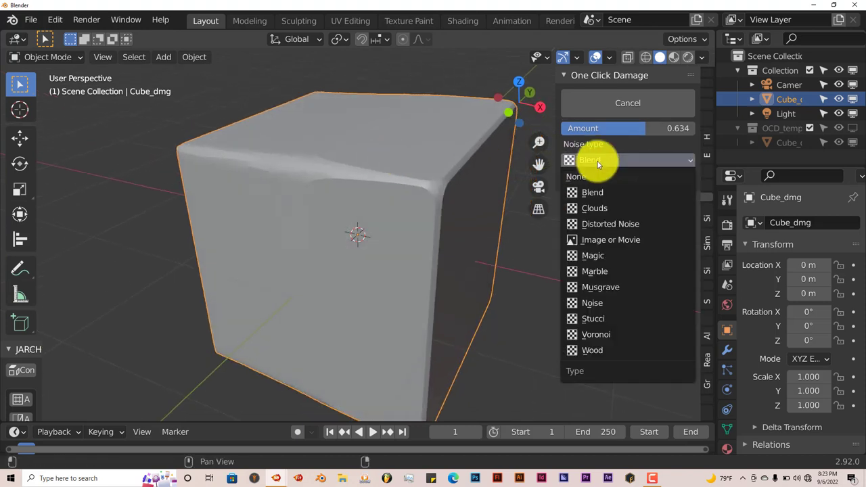
pyautogui.click(606, 211)
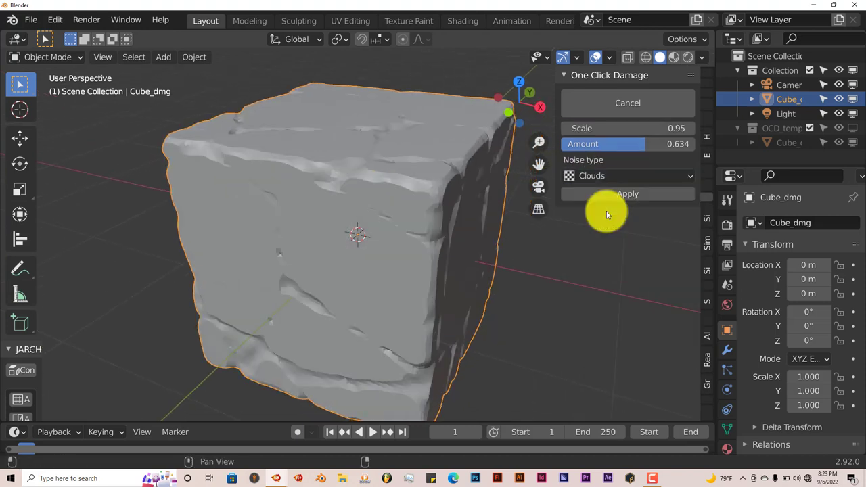
# Step: Try Distorted Noise, then settle on Marble as the damage noise type
pyautogui.click(660, 179)
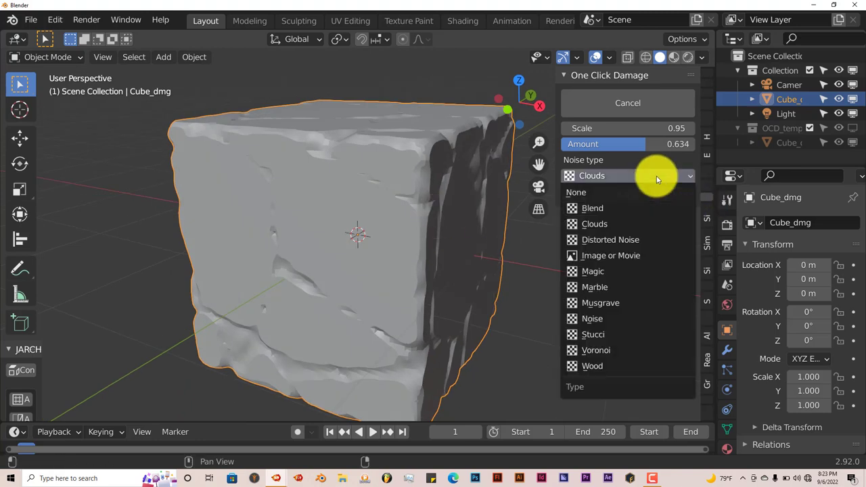
pyautogui.click(646, 239)
pyautogui.moveTo(597, 254); pyautogui.dragTo(486, 238, button='middle')
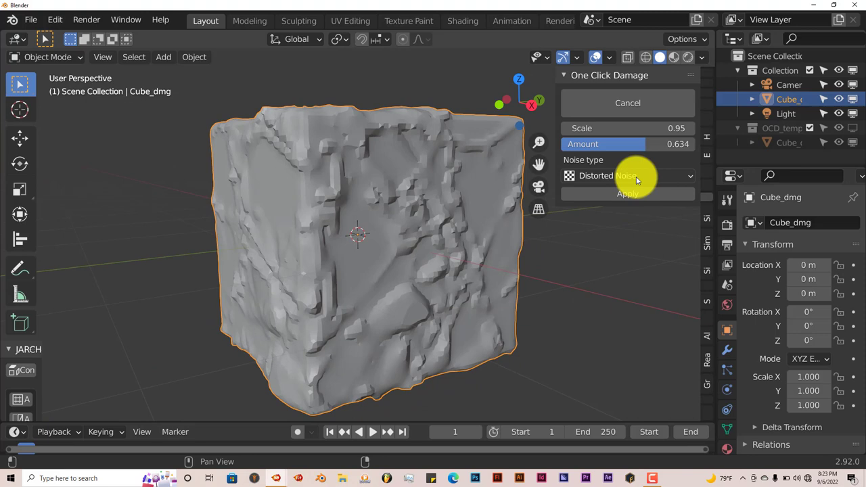
pyautogui.click(635, 176)
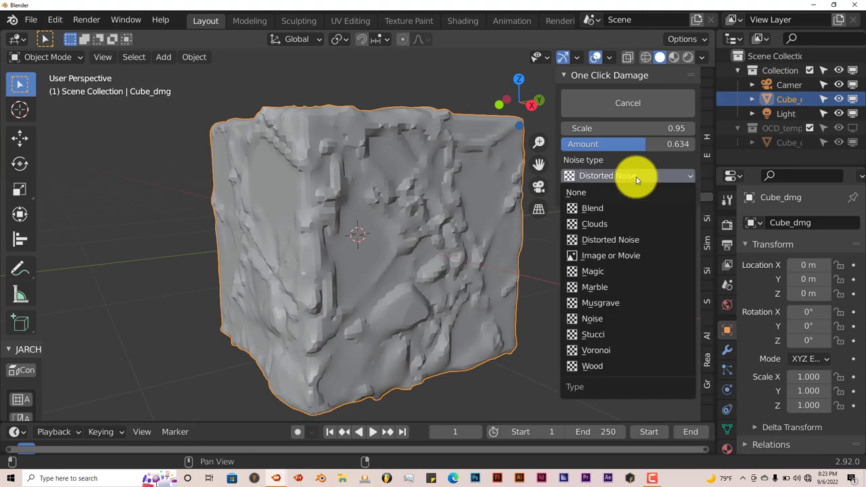
pyautogui.click(620, 287)
pyautogui.moveTo(618, 290); pyautogui.dragTo(574, 325, button='middle')
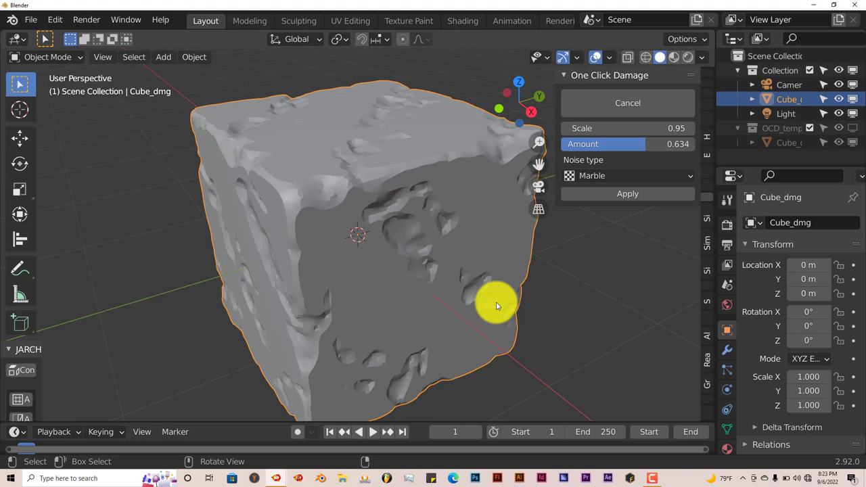
# Step: Delete the damaged cube and add a Suzanne monkey mesh in its place
pyautogui.press('Delete')
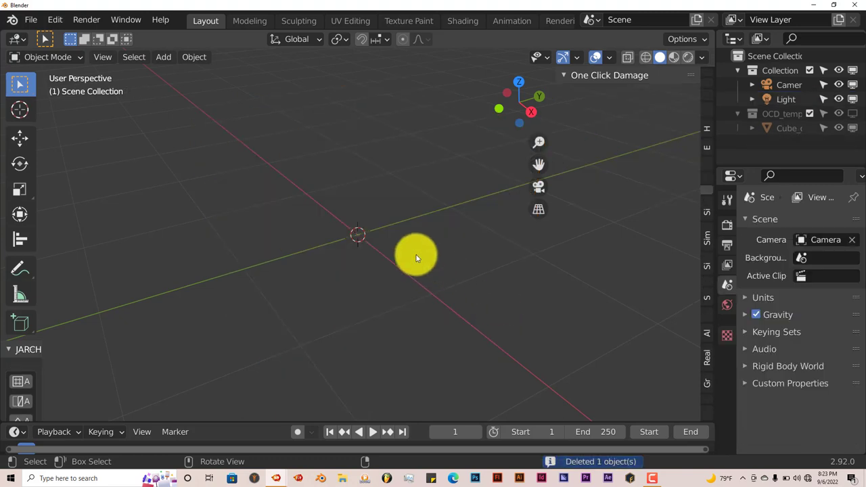
pyautogui.hotkey('shift', 'a')
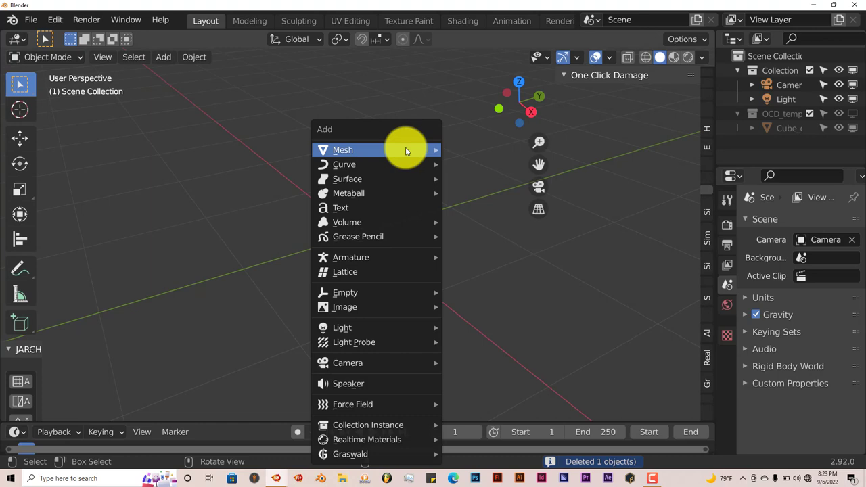
pyautogui.moveTo(406, 151)
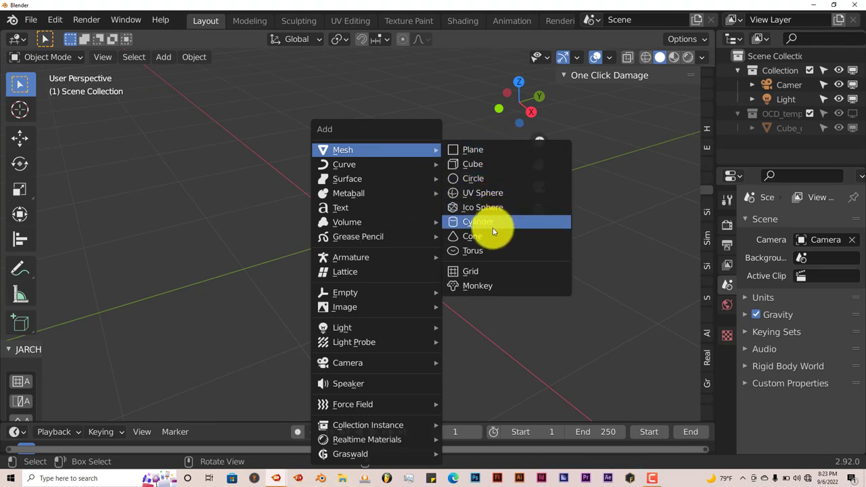
pyautogui.click(482, 285)
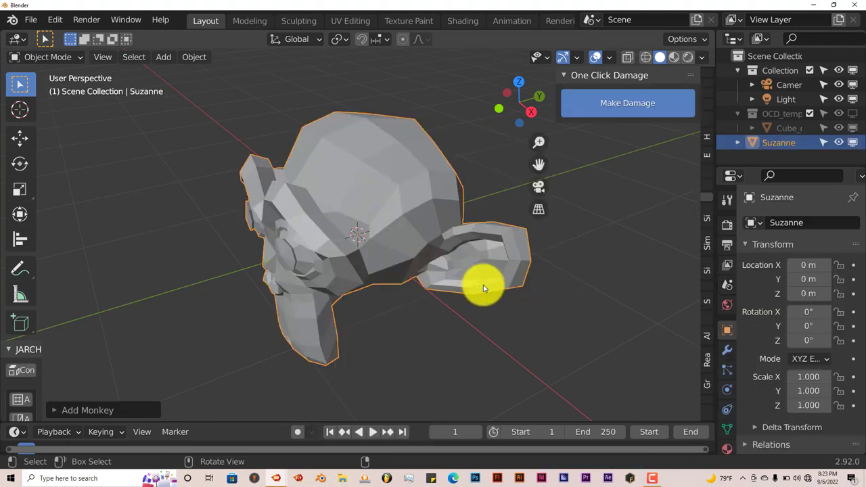
pyautogui.moveTo(399, 265); pyautogui.dragTo(454, 265, button='middle')
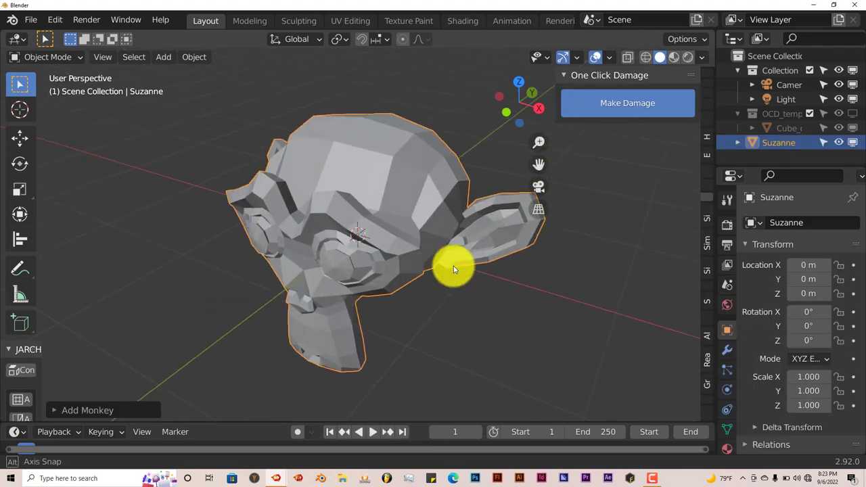
# Step: Add a Subdivision Surface modifier to Suzanne, raise its level, and apply it
pyautogui.click(728, 352)
pyautogui.click(791, 224)
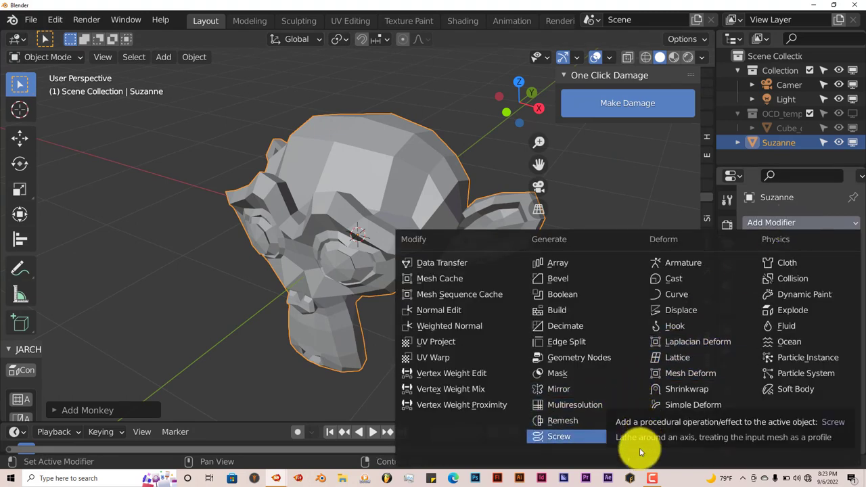
pyautogui.scroll(-7, 639, 443)
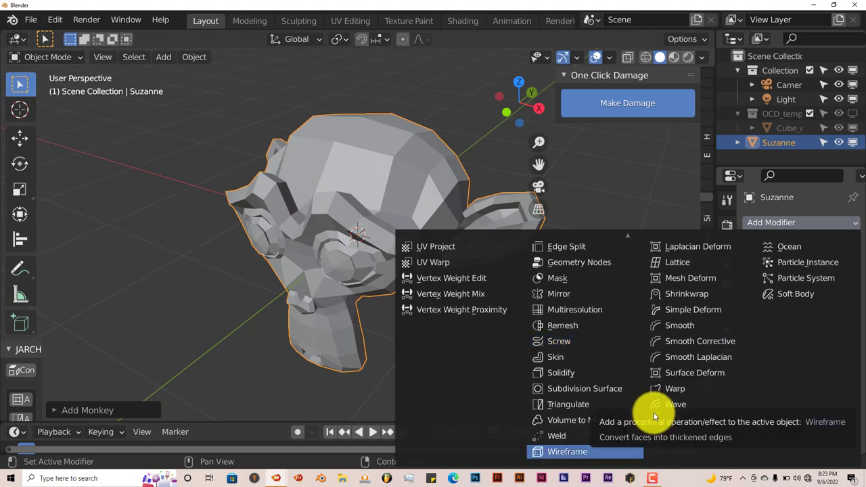
pyautogui.click(590, 389)
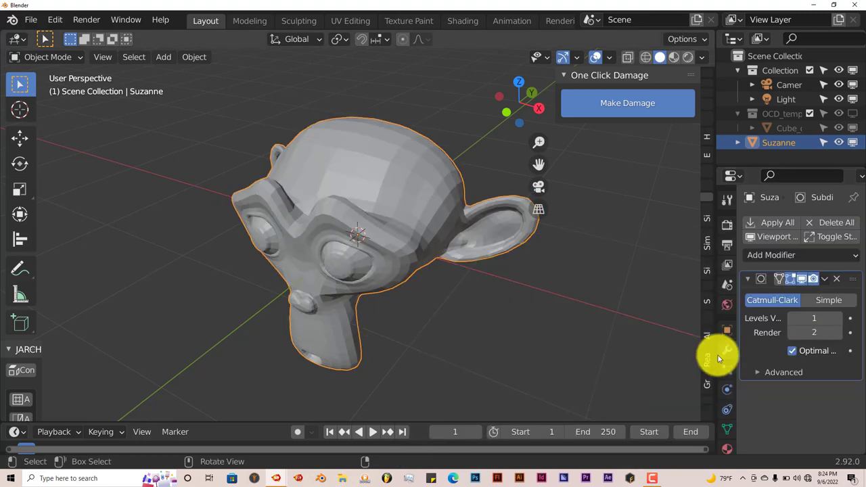
pyautogui.click(837, 318)
pyautogui.click(825, 279)
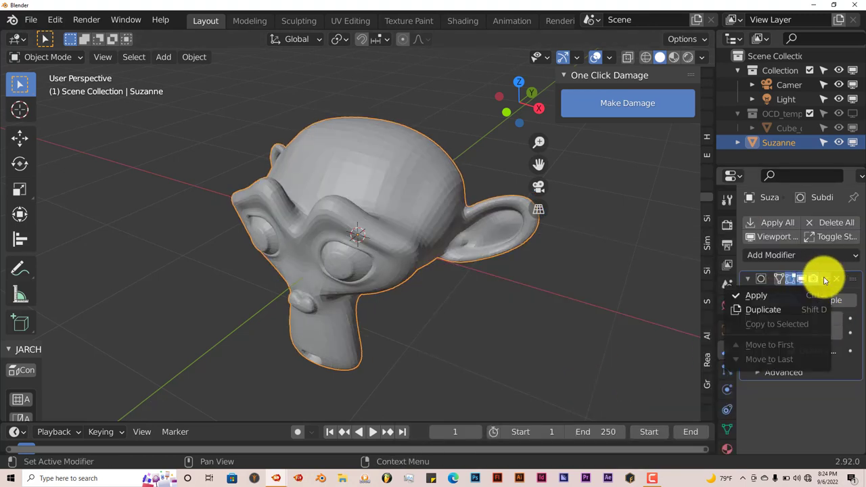
pyautogui.click(778, 296)
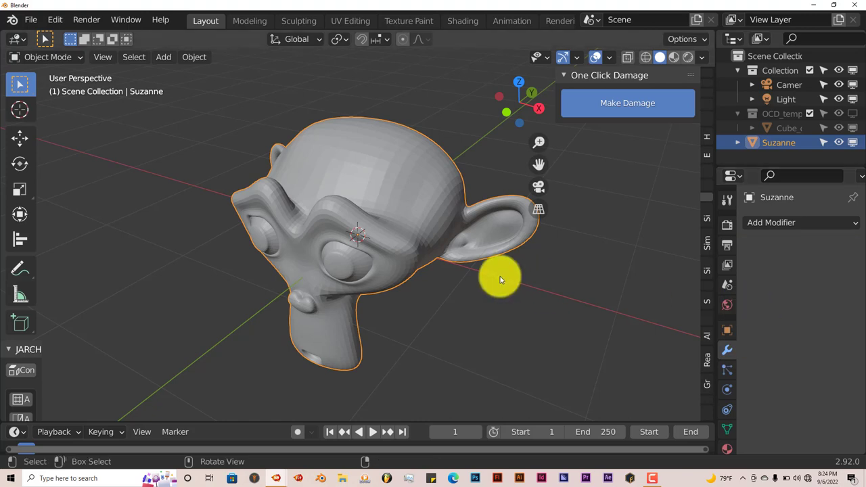
# Step: Shade Suzanne smooth and turn the view so the monkey faces front
pyautogui.moveTo(501, 280); pyautogui.dragTo(519, 280, button='middle')
pyautogui.rightClick(519, 280)
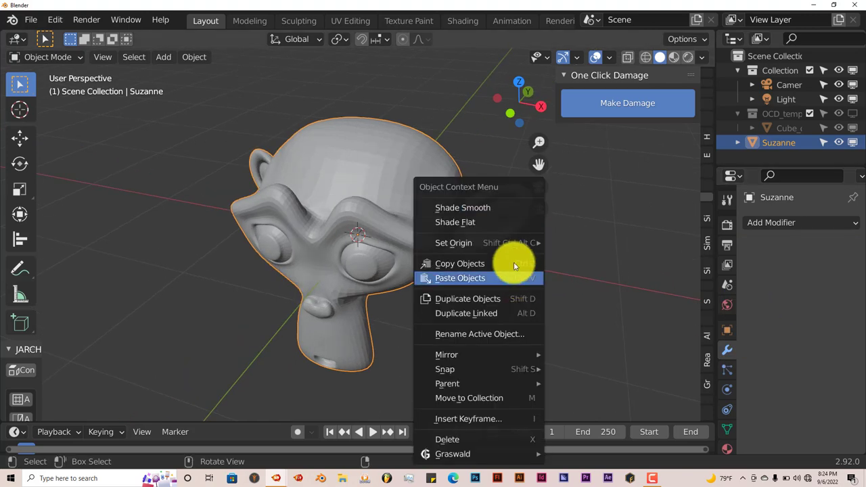
pyautogui.click(497, 211)
pyautogui.moveTo(397, 299); pyautogui.dragTo(436, 272, button='middle')
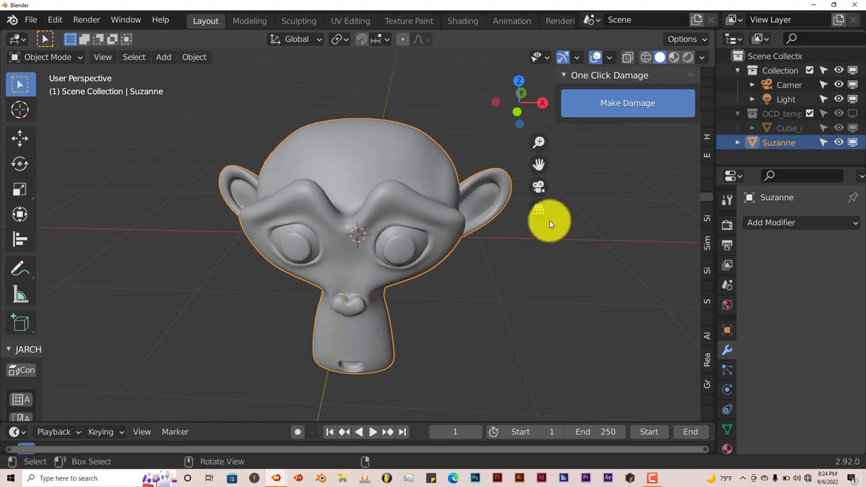
# Step: Generate a damaged copy of Suzanne (Suzanne_dmg) with One Click Damage
pyautogui.click(633, 110)
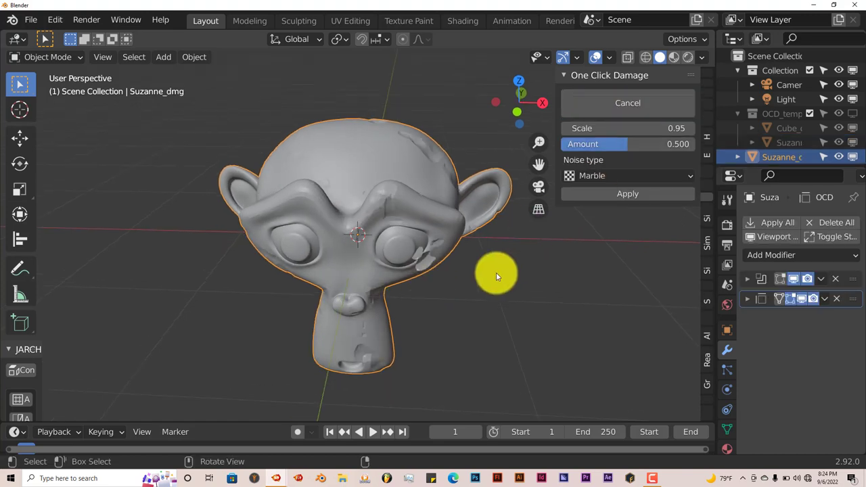
pyautogui.moveTo(495, 272); pyautogui.dragTo(452, 297, button='middle')
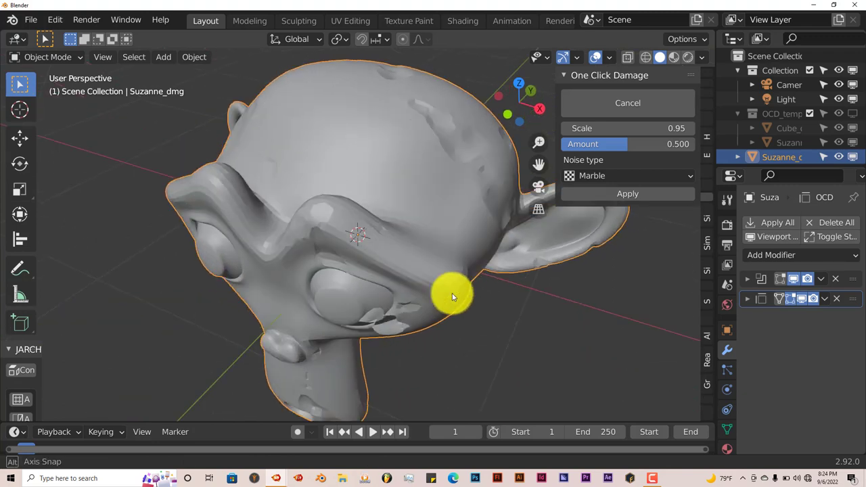
pyautogui.click(621, 195)
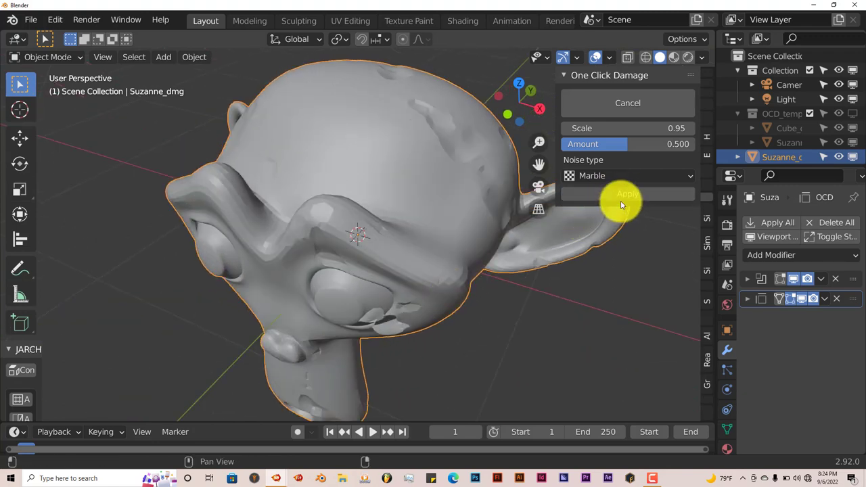
pyautogui.moveTo(377, 230)
pyautogui.mouseDown(button='middle')
pyautogui.moveTo(386, 243)
pyautogui.moveTo(387, 234)
pyautogui.mouseUp(button='middle')
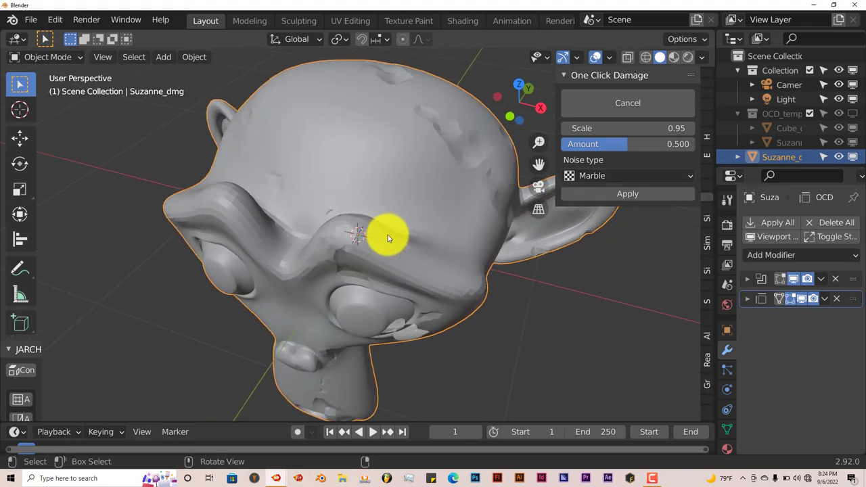
# Step: Switch the damage noise to Stucci and lower the Amount to 0.156
pyautogui.click(600, 177)
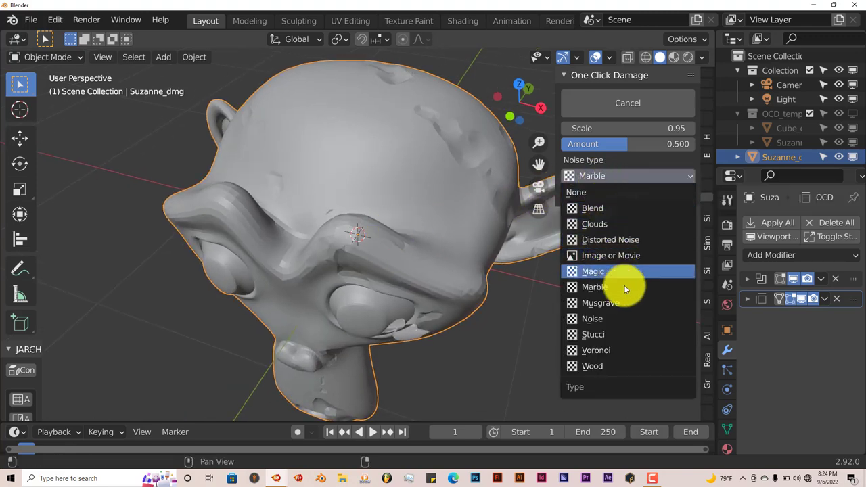
pyautogui.click(610, 338)
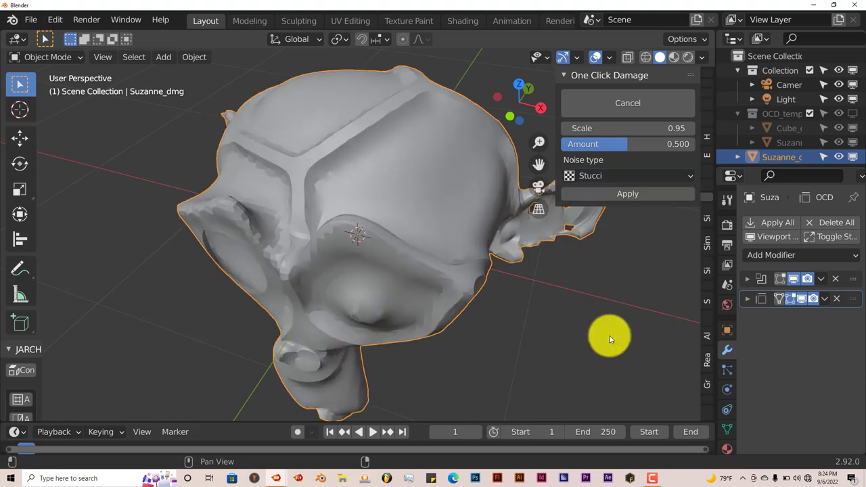
pyautogui.moveTo(493, 318); pyautogui.dragTo(539, 253, button='middle')
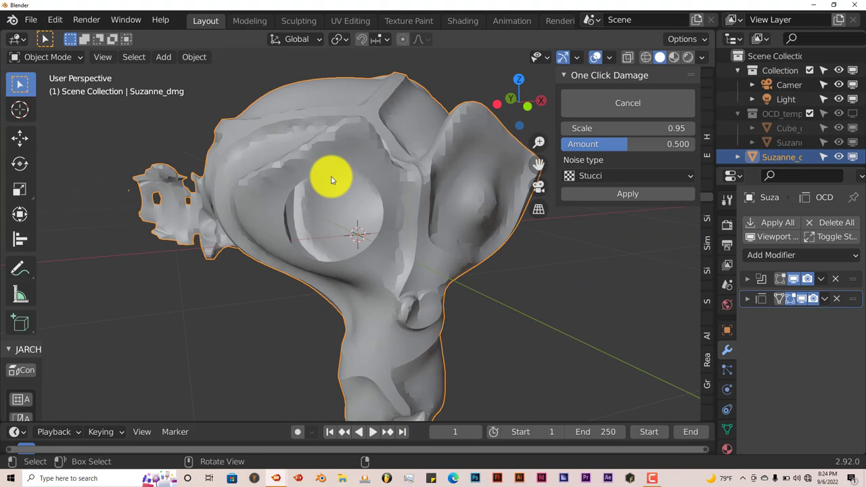
pyautogui.moveTo(386, 238); pyautogui.dragTo(468, 199, button='middle')
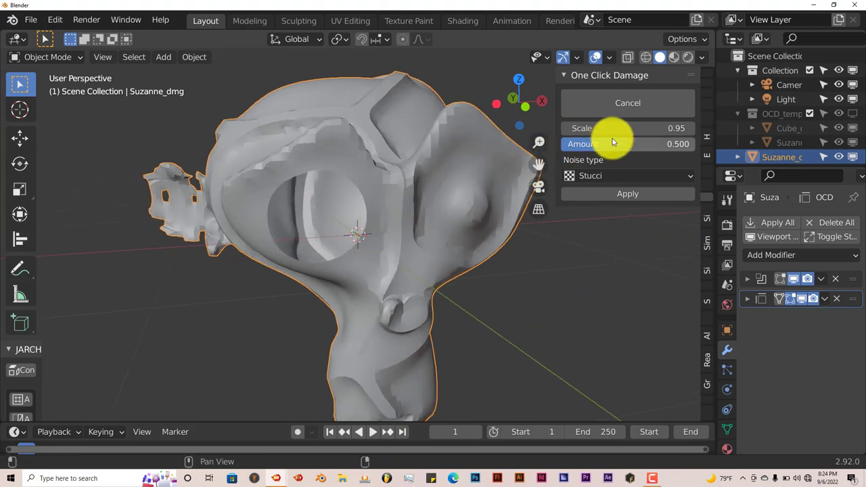
pyautogui.moveTo(622, 145); pyautogui.dragTo(575, 154)
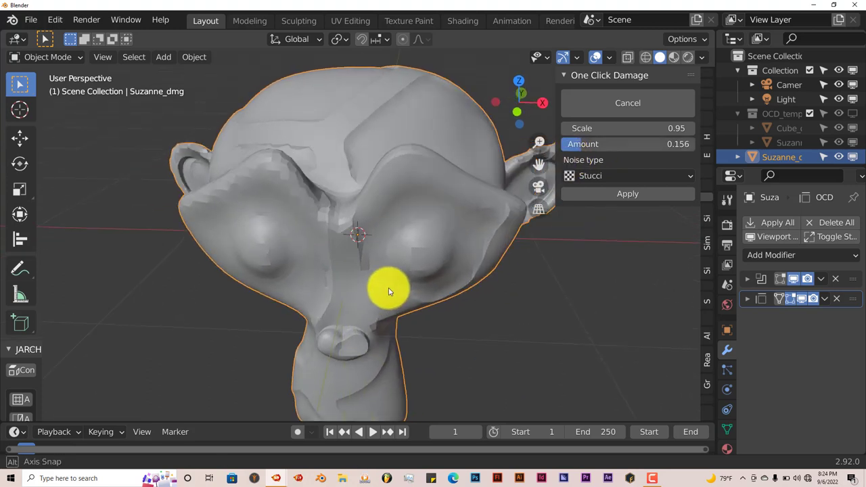
pyautogui.moveTo(389, 291); pyautogui.dragTo(390, 309, button='middle')
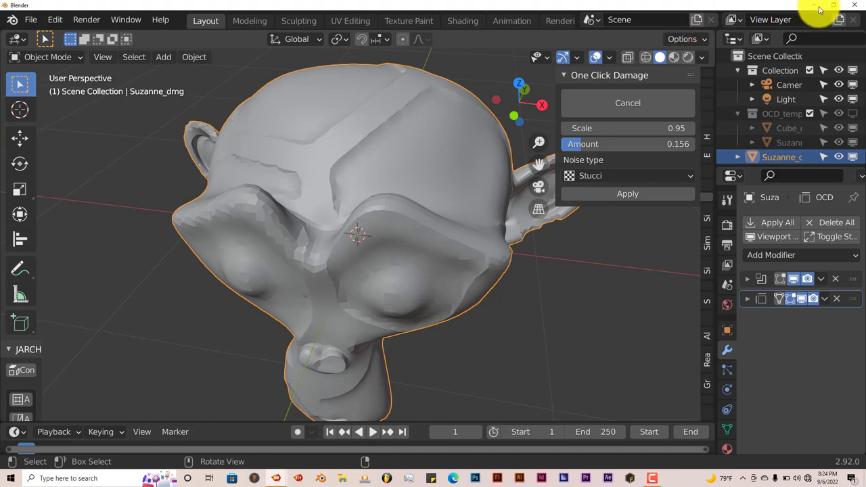
# Step: Quit the current session without saving, then look over the archway pillar
pyautogui.click(852, 5)
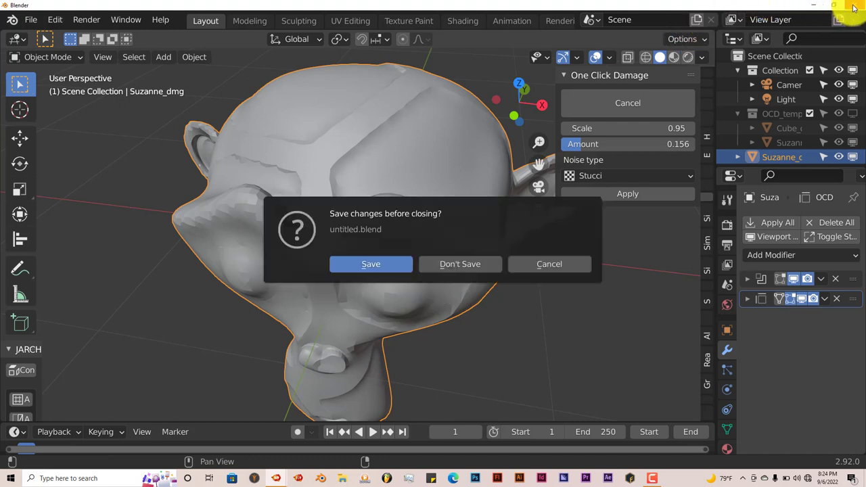
pyautogui.click(474, 264)
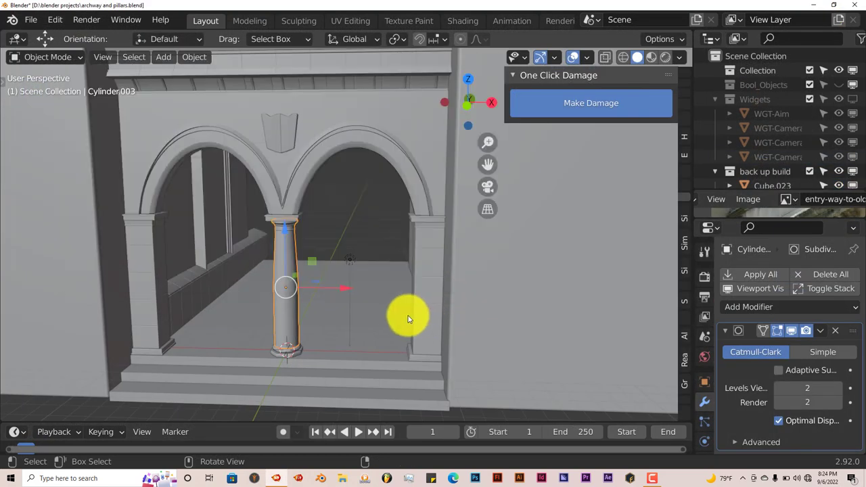
pyautogui.moveTo(357, 304); pyautogui.dragTo(371, 301, button='middle')
pyautogui.scroll(-6, 368, 302)
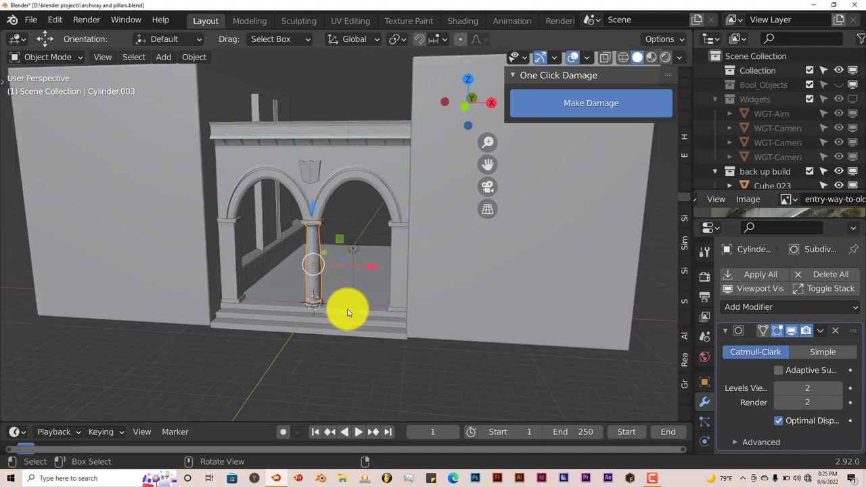
pyautogui.scroll(5, 347, 312)
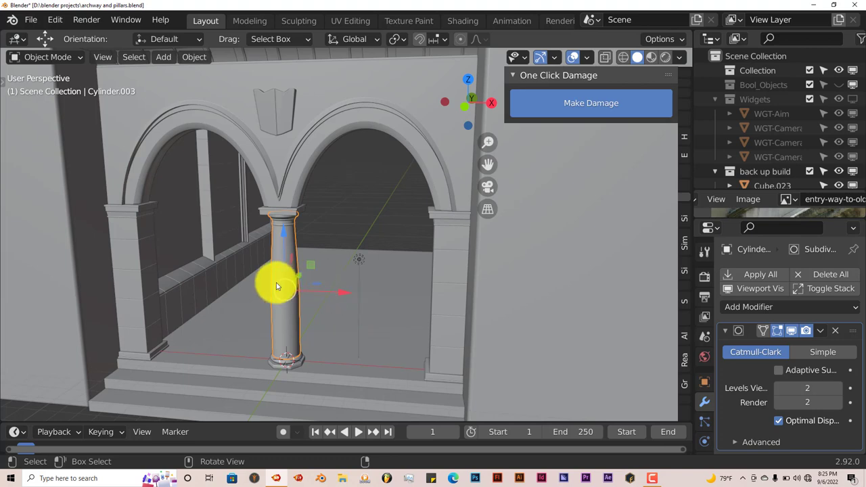
# Step: Orbit and zoom in close on the Cylinder.003 pillar under the arch
pyautogui.moveTo(329, 286); pyautogui.dragTo(262, 280, button='middle')
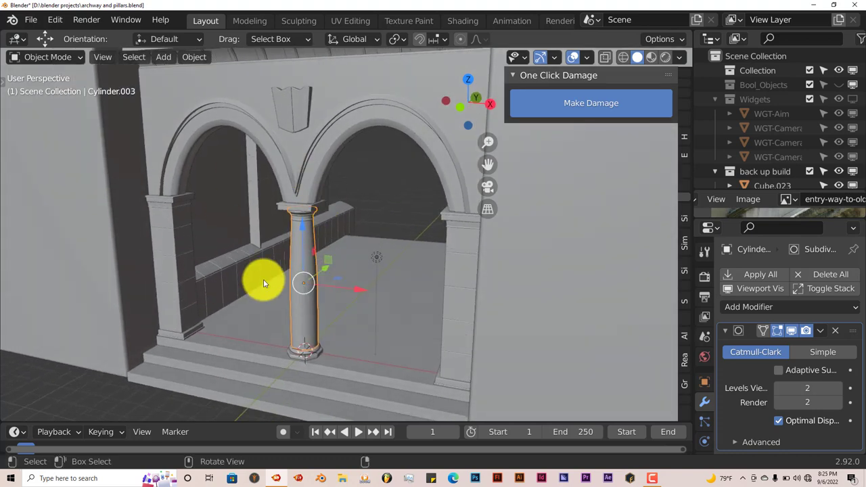
pyautogui.scroll(-2, 319, 295)
pyautogui.scroll(2, 319, 295)
pyautogui.scroll(2, 319, 298)
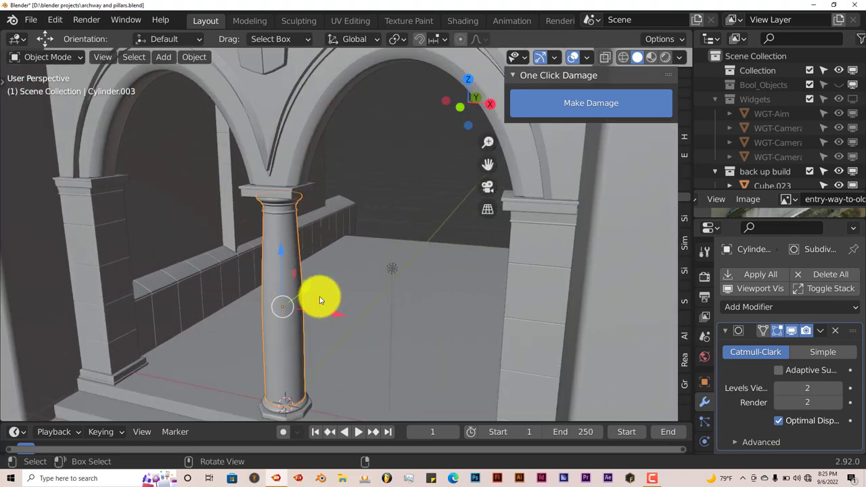
pyautogui.moveTo(319, 295)
pyautogui.mouseDown(button='middle')
pyautogui.moveTo(335, 288)
pyautogui.moveTo(331, 302)
pyautogui.mouseUp(button='middle')
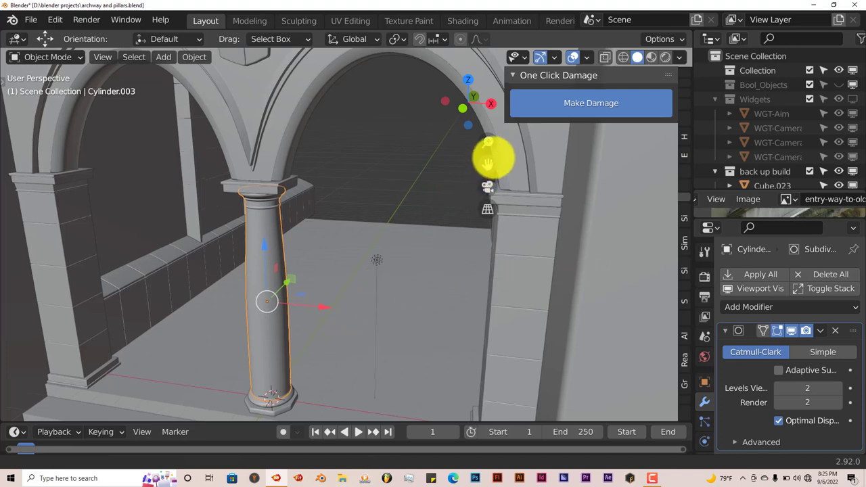
pyautogui.scroll(2, 304, 300)
pyautogui.scroll(1, 265, 301)
pyautogui.scroll(1, 266, 301)
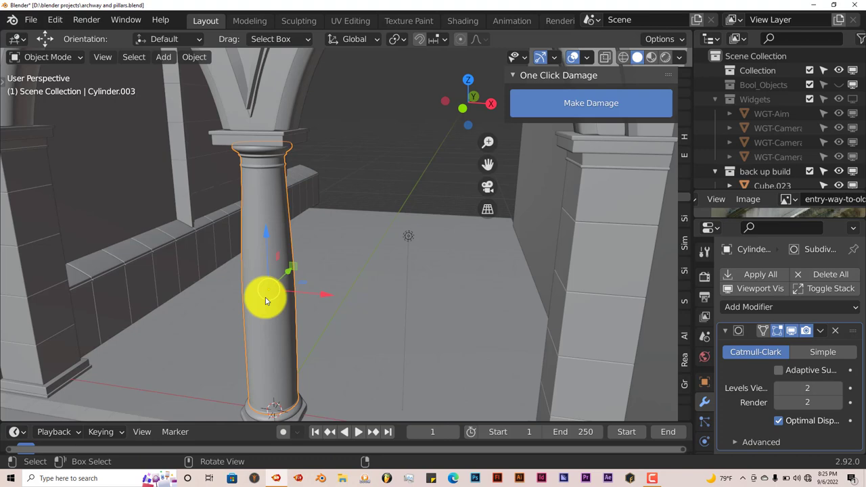
# Step: Toggle Edit Mode on and off, then apply the pillar's Subdivision Surface modifier
pyautogui.press('Tab')
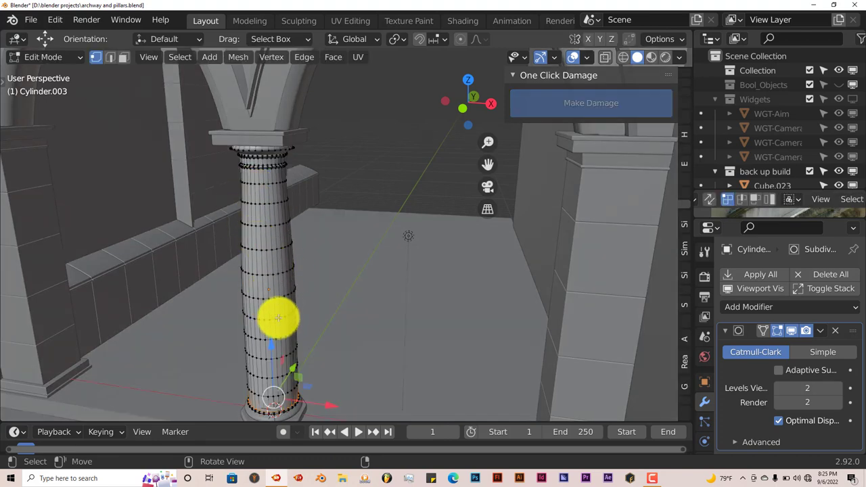
pyautogui.press('Tab')
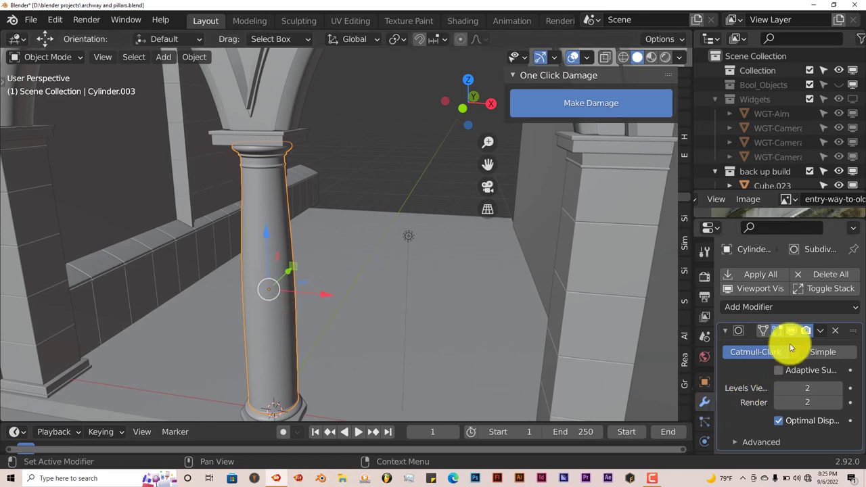
pyautogui.click(821, 331)
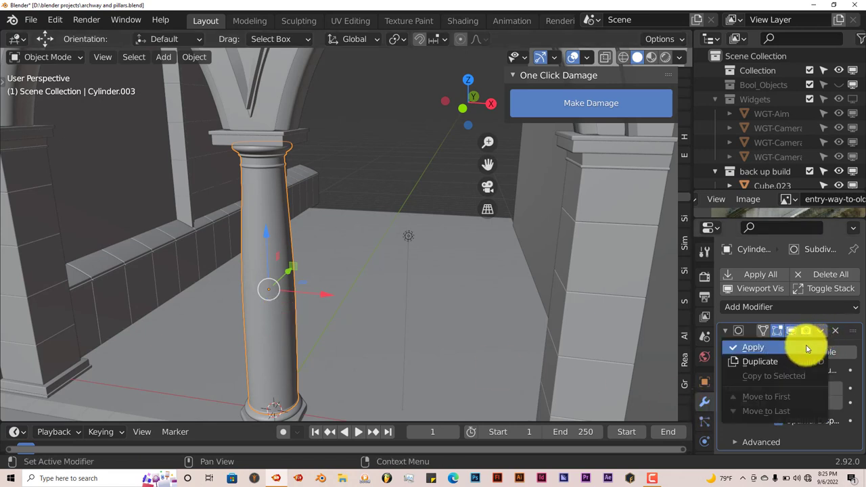
pyautogui.click(806, 345)
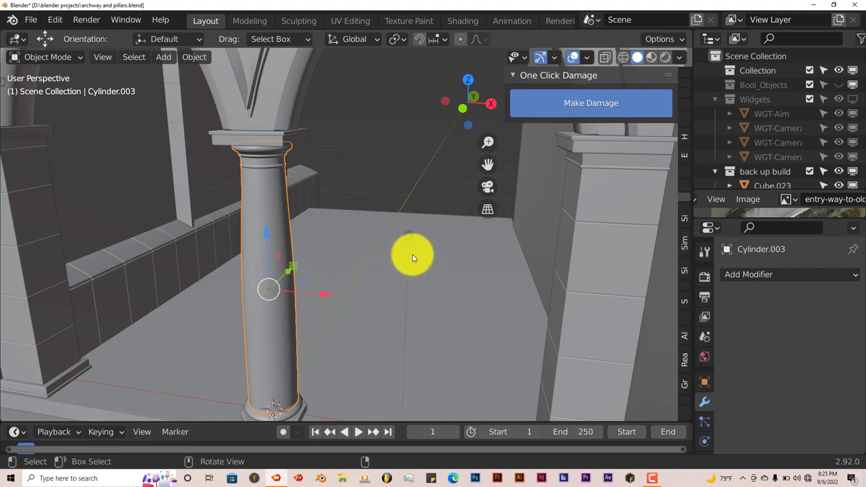
# Step: Apply One Click Damage to the round pillar and try Blend noise
pyautogui.click(554, 106)
pyautogui.moveTo(317, 292)
pyautogui.mouseDown(button='middle')
pyautogui.moveTo(324, 282)
pyautogui.moveTo(312, 297)
pyautogui.mouseUp(button='middle')
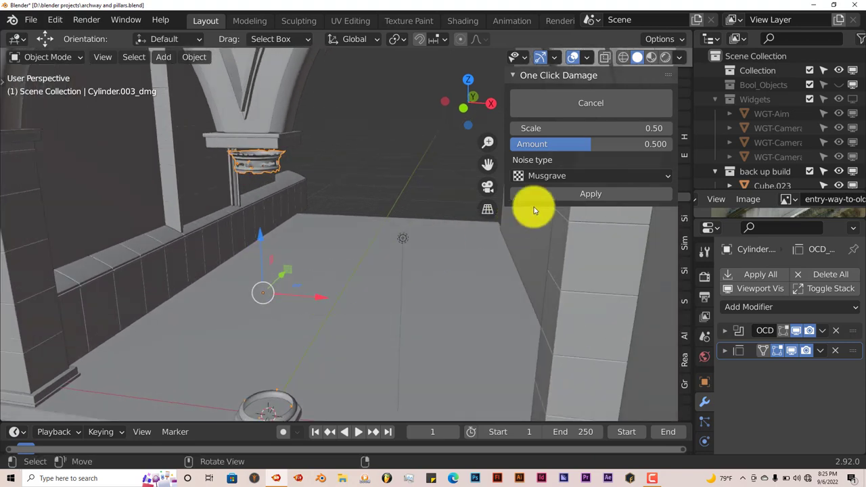
pyautogui.click(559, 177)
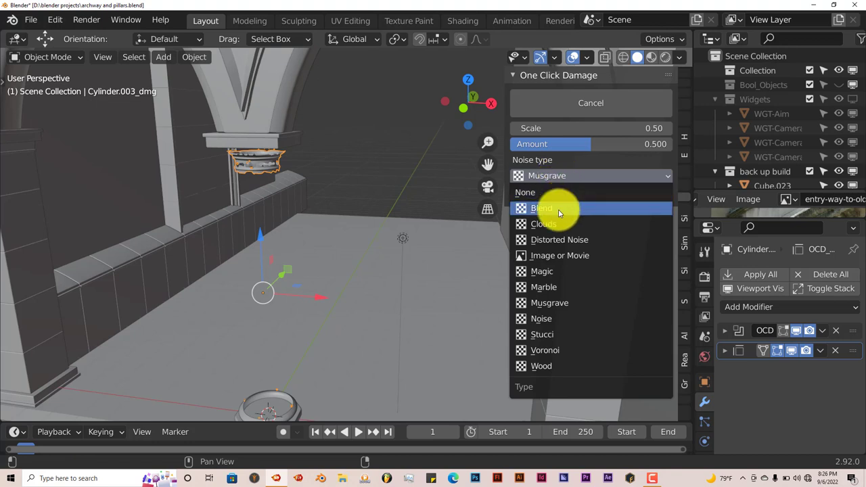
pyautogui.click(558, 209)
# Step: Switch the damage noise to Magic and lower the Amount to 0.193
pyautogui.click(570, 160)
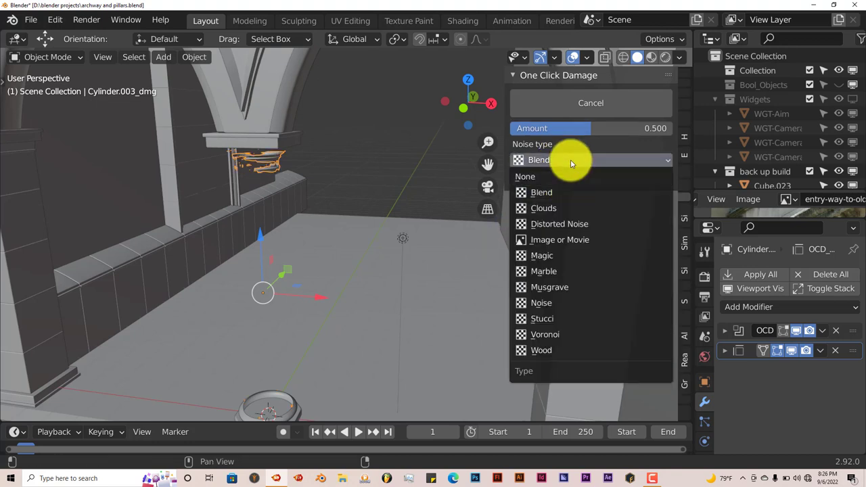
pyautogui.click(558, 257)
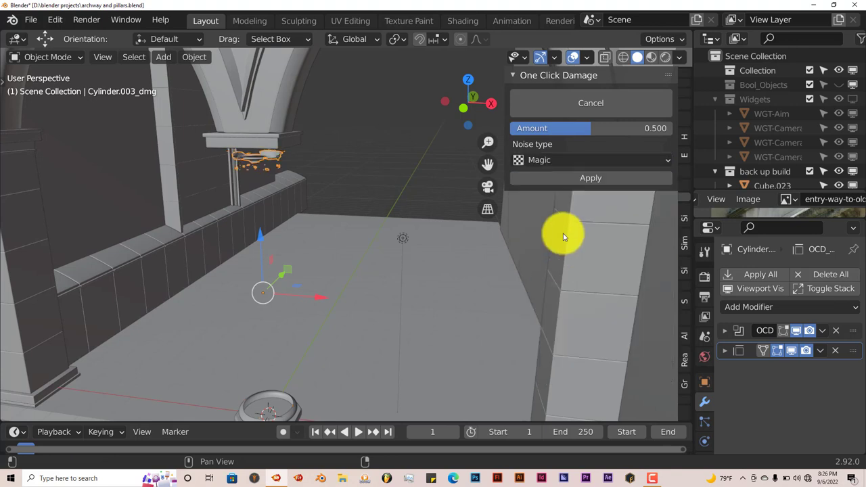
pyautogui.moveTo(585, 130); pyautogui.dragTo(537, 135)
pyautogui.moveTo(390, 272); pyautogui.dragTo(371, 286, button='middle')
pyautogui.press('KP_0')
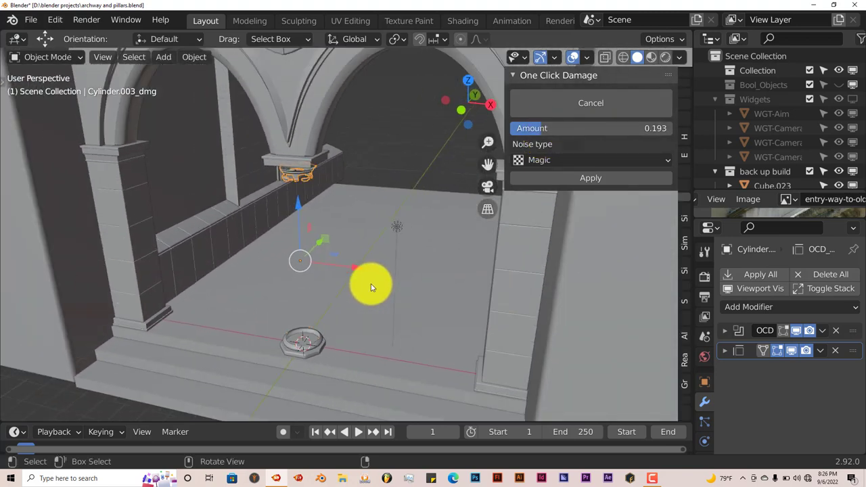
pyautogui.press('KP_0')
pyautogui.moveTo(326, 302)
pyautogui.mouseDown(button='middle')
pyautogui.moveTo(338, 277)
pyautogui.moveTo(334, 300)
pyautogui.mouseUp(button='middle')
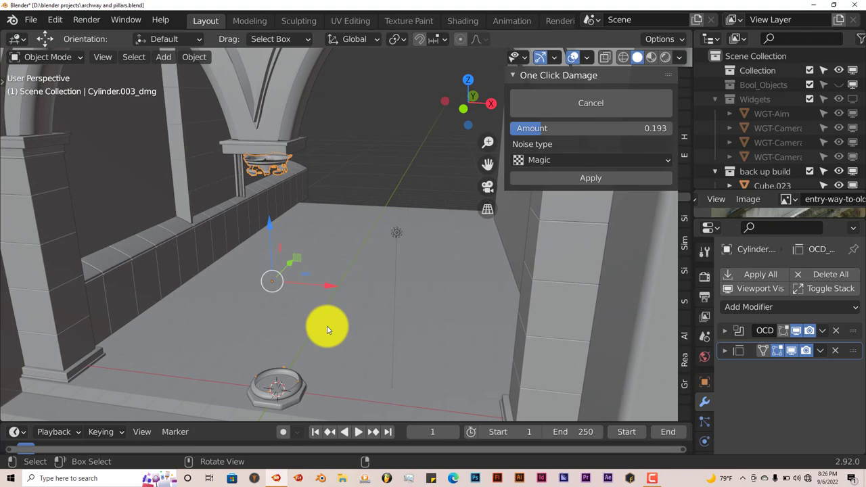
pyautogui.moveTo(313, 341); pyautogui.dragTo(313, 342, button='middle')
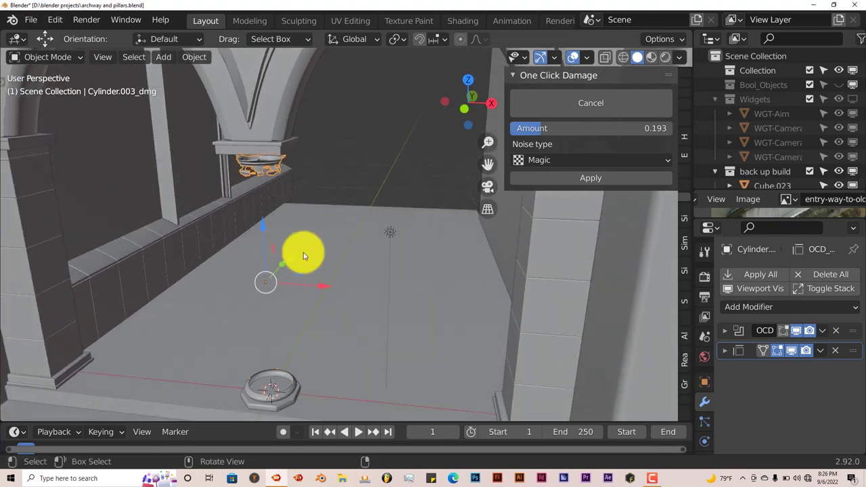
pyautogui.moveTo(251, 209); pyautogui.dragTo(296, 253, button='middle')
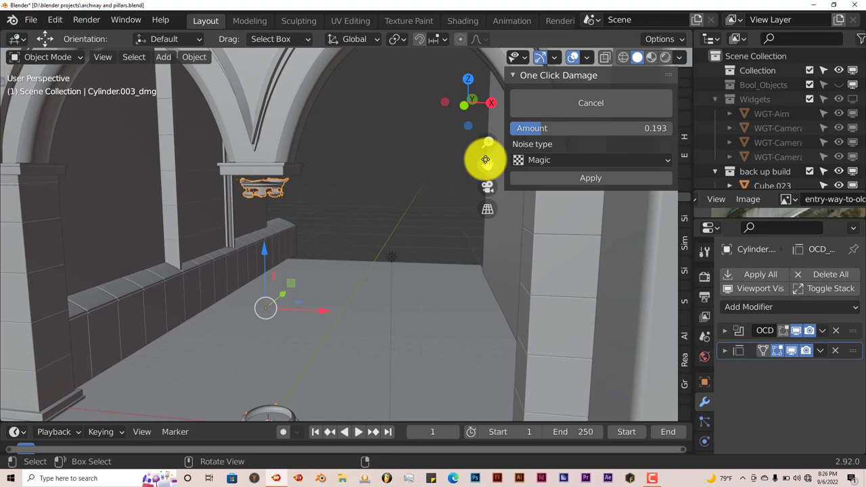
pyautogui.moveTo(484, 160); pyautogui.dragTo(514, 109)
pyautogui.moveTo(332, 276); pyautogui.dragTo(325, 294, button='middle')
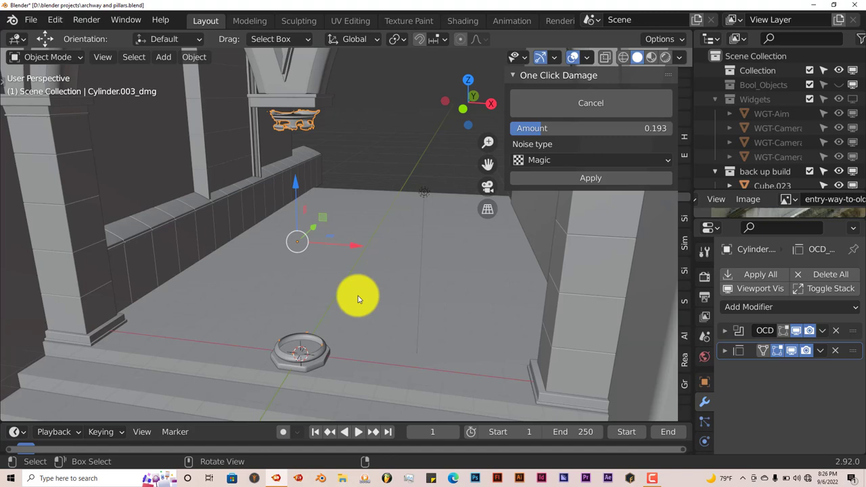
pyautogui.moveTo(348, 309); pyautogui.dragTo(322, 315, button='middle')
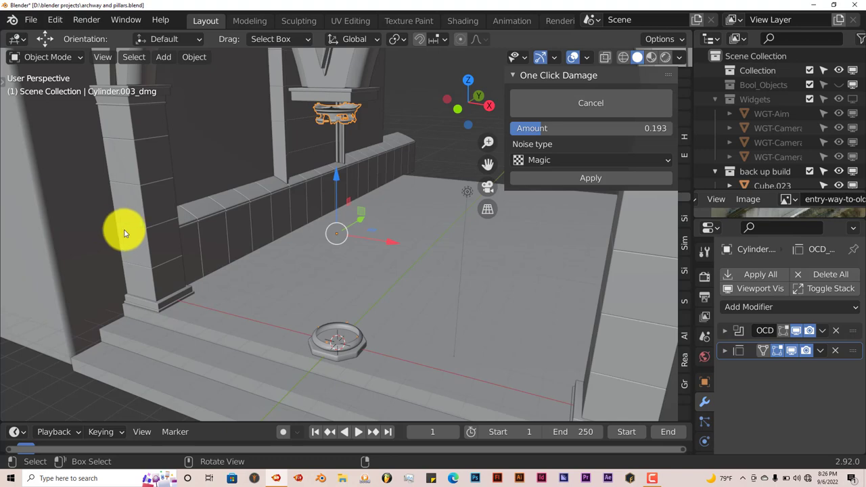
pyautogui.moveTo(297, 320); pyautogui.dragTo(308, 230, button='middle')
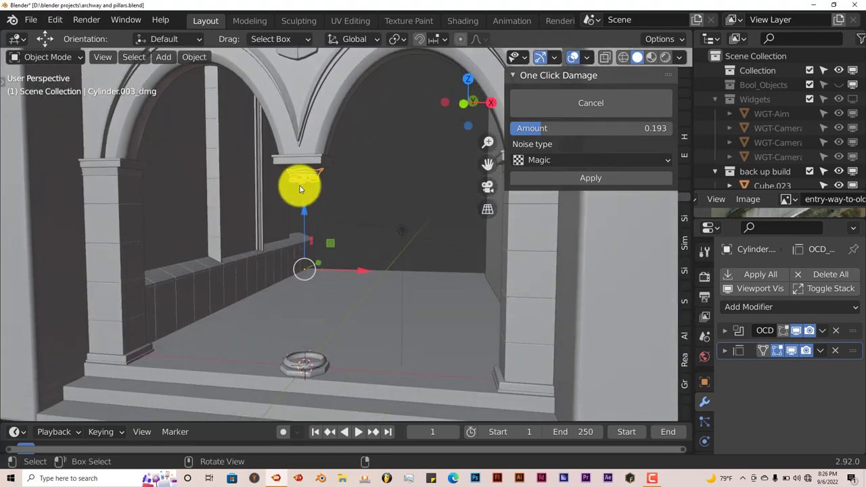
# Step: Select the left square pillar Cube.030 and Apply All of its modifiers
pyautogui.click(123, 285)
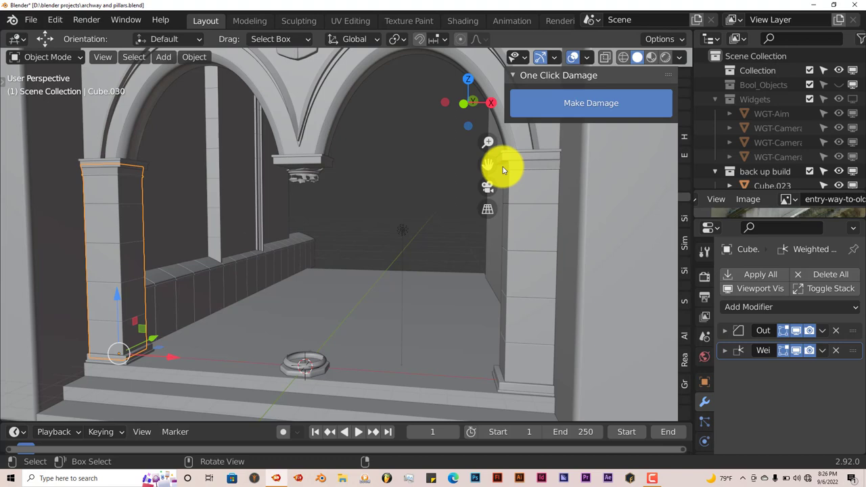
pyautogui.moveTo(487, 165); pyautogui.dragTo(178, 272)
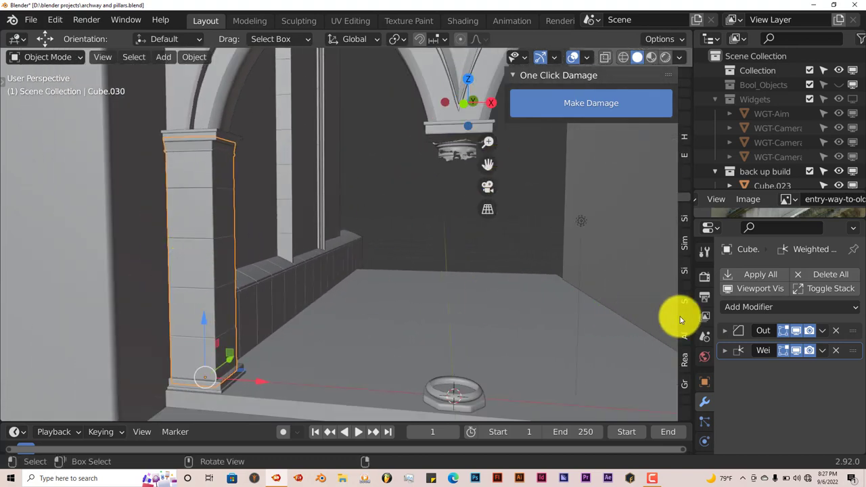
pyautogui.click(767, 277)
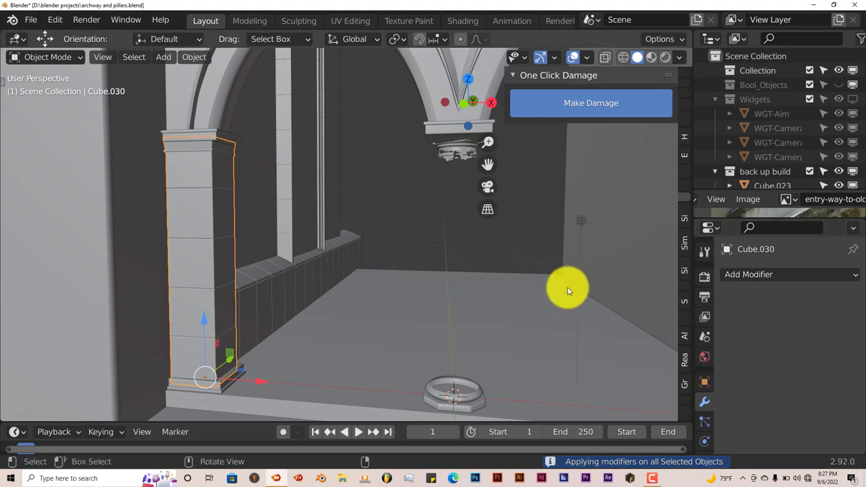
# Step: Add One Click Damage to the square pillar and switch its noise type from Blend to Clouds
pyautogui.click(600, 110)
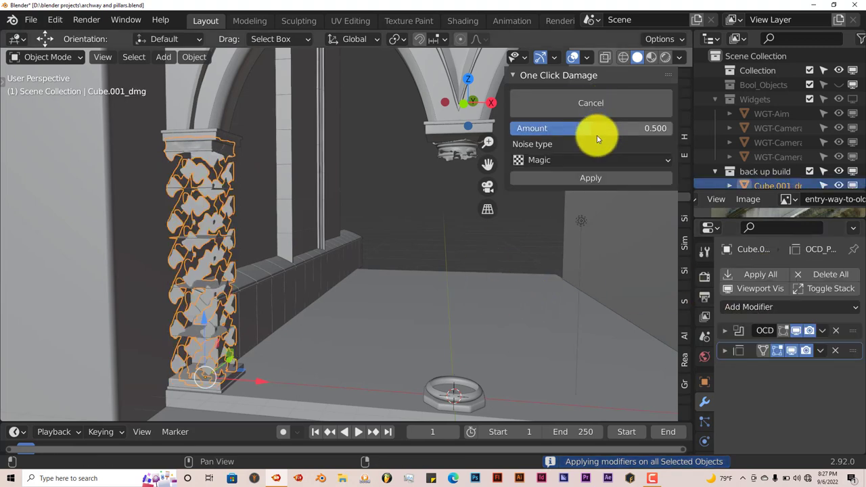
pyautogui.click(548, 162)
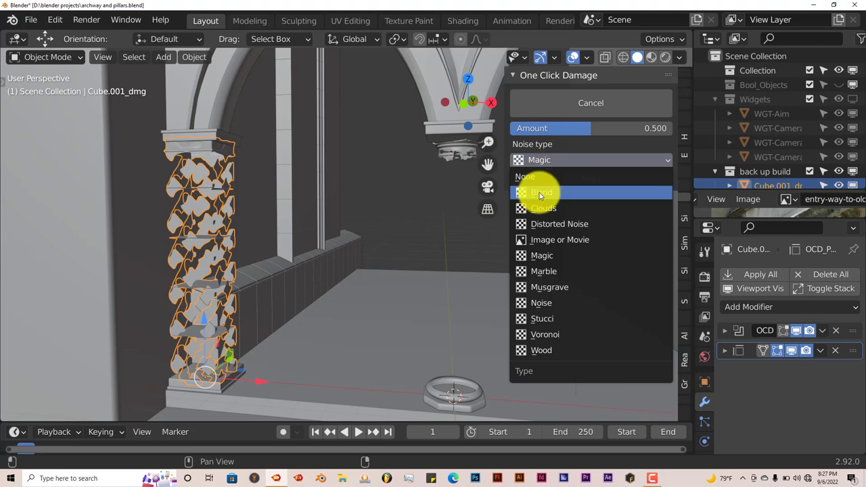
pyautogui.click(540, 194)
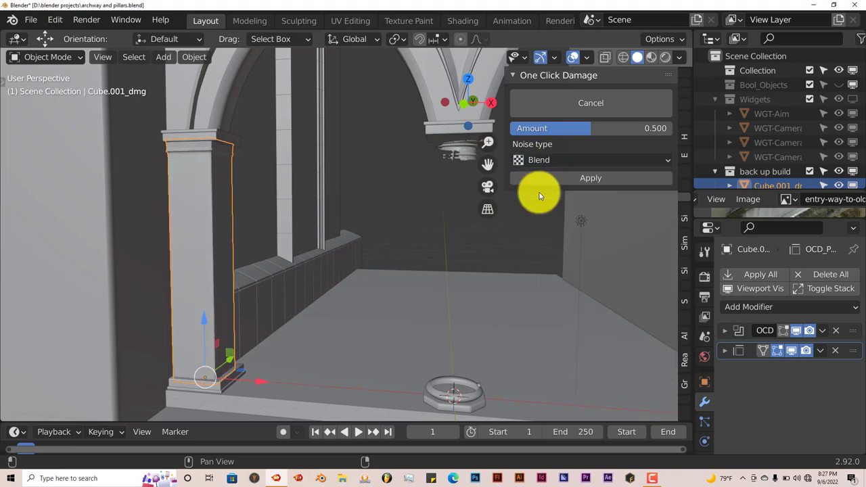
pyautogui.click(581, 159)
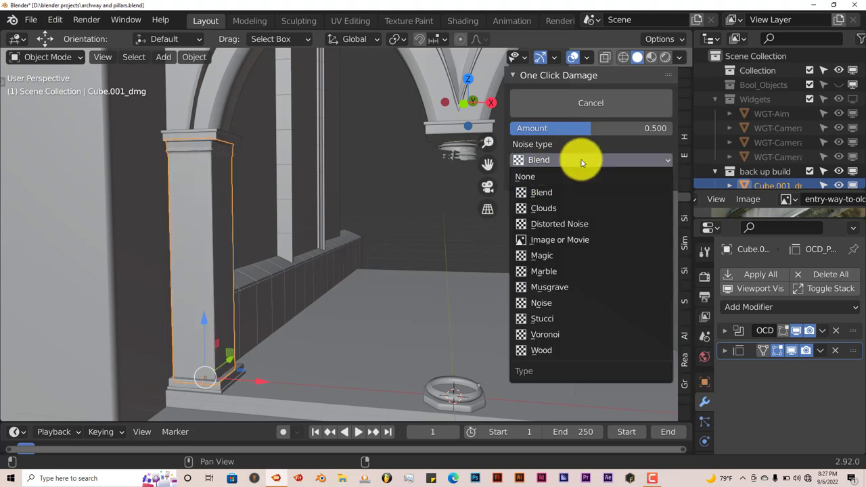
pyautogui.click(563, 209)
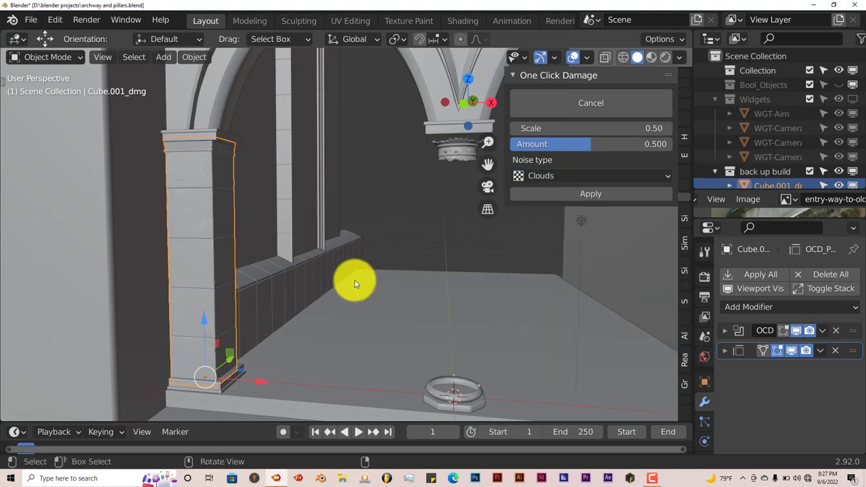
# Step: Orbit, pan and zoom around the pillar to inspect its chipped front face up close
pyautogui.moveTo(354, 280); pyautogui.dragTo(376, 286, button='middle')
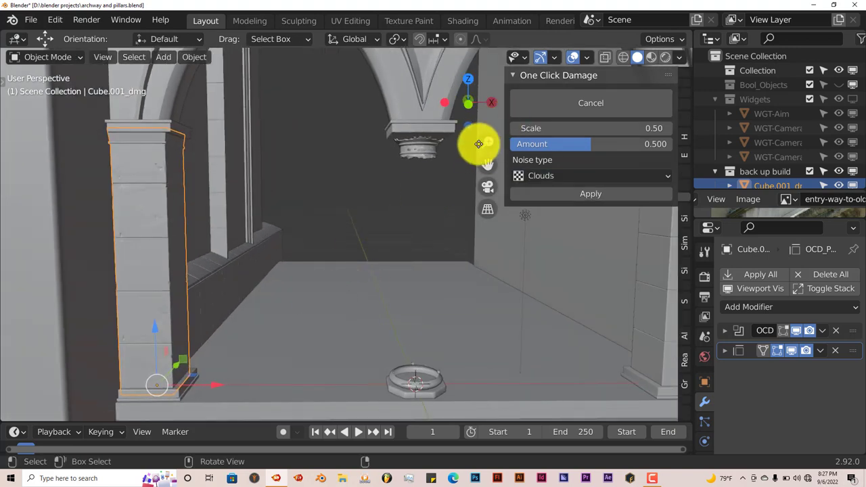
pyautogui.moveTo(488, 163); pyautogui.dragTo(654, 129)
pyautogui.scroll(2, 224, 280)
pyautogui.scroll(2, 224, 280)
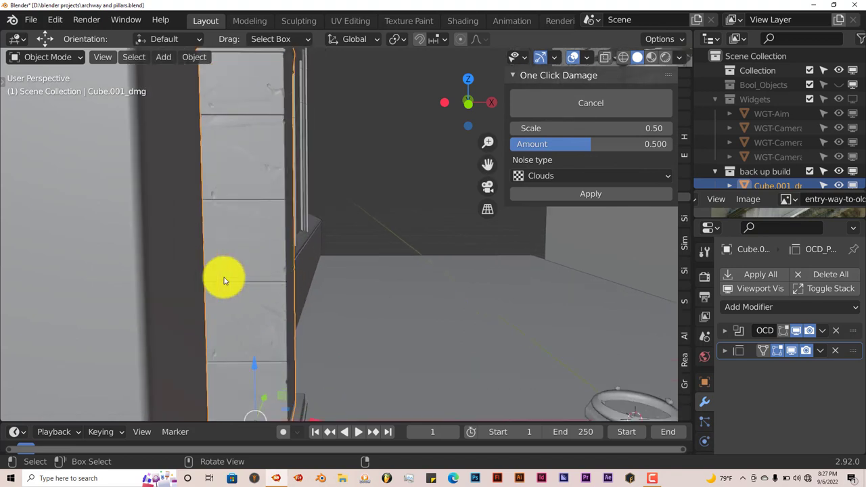
pyautogui.scroll(-2, 224, 280)
pyautogui.moveTo(247, 258); pyautogui.dragTo(311, 178, button='middle')
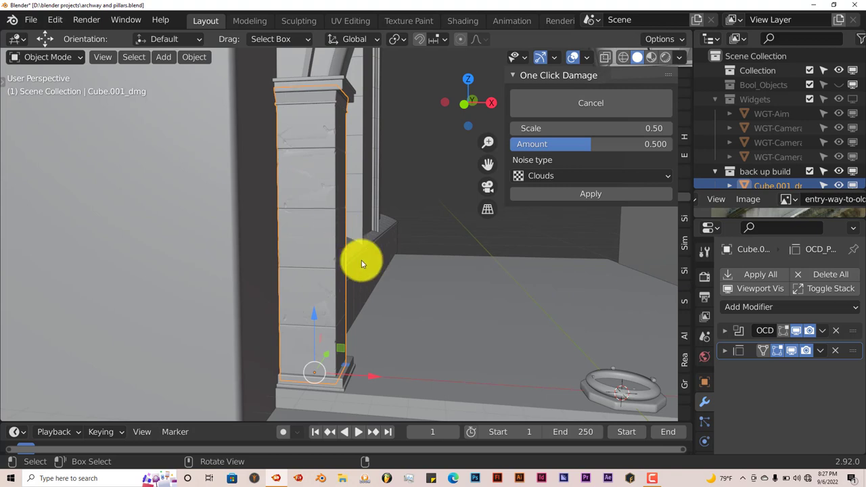
pyautogui.scroll(3, 361, 309)
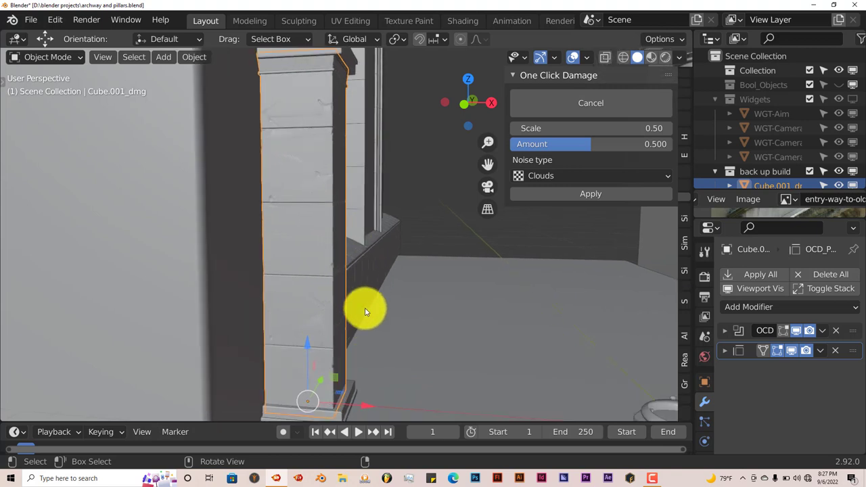
pyautogui.scroll(3, 365, 311)
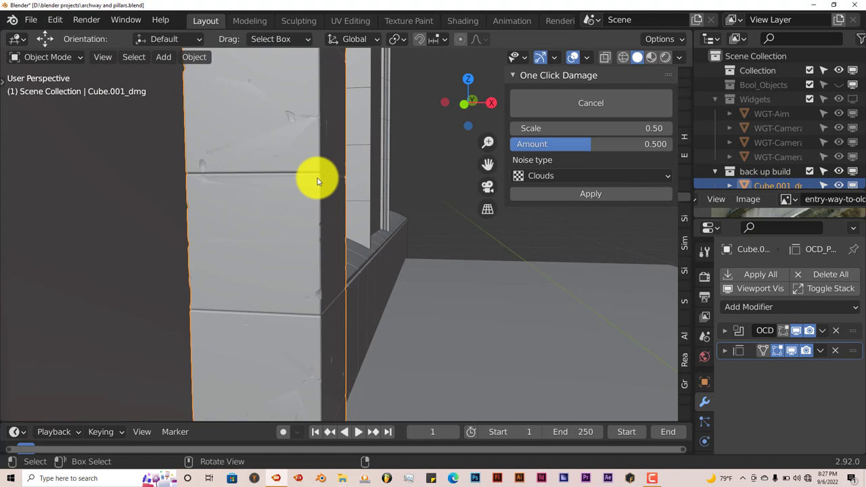
pyautogui.scroll(-5, 310, 181)
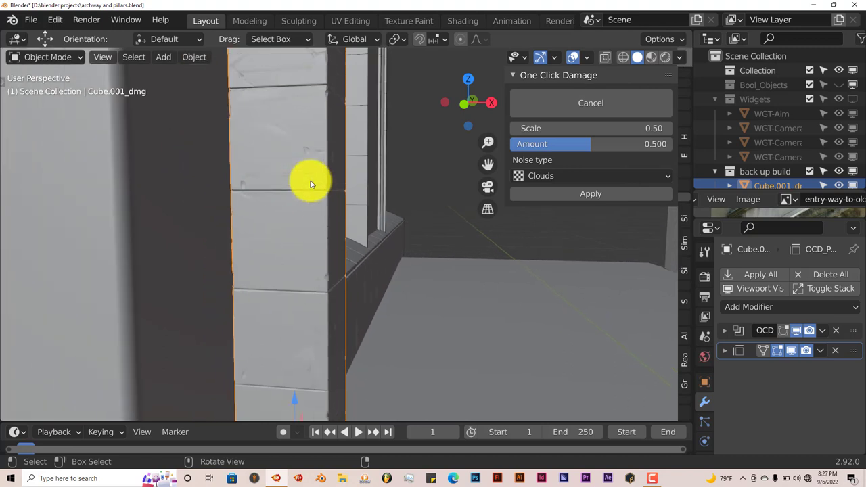
pyautogui.scroll(4, 311, 181)
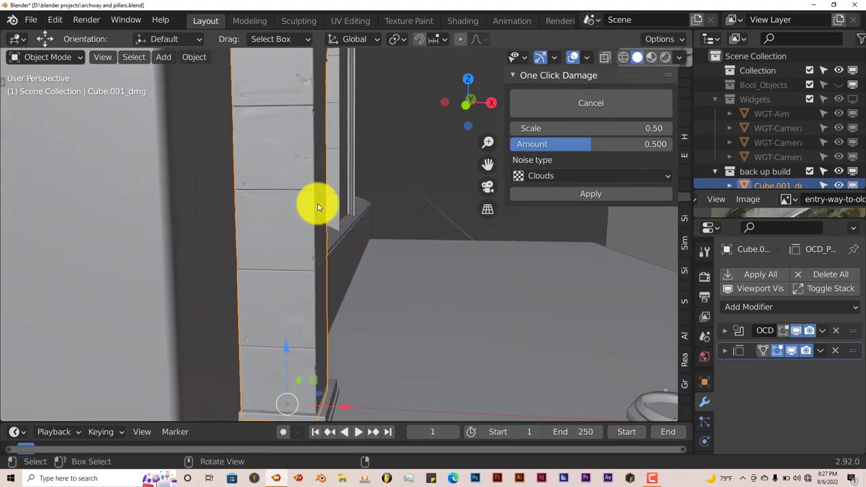
pyautogui.scroll(-3, 295, 239)
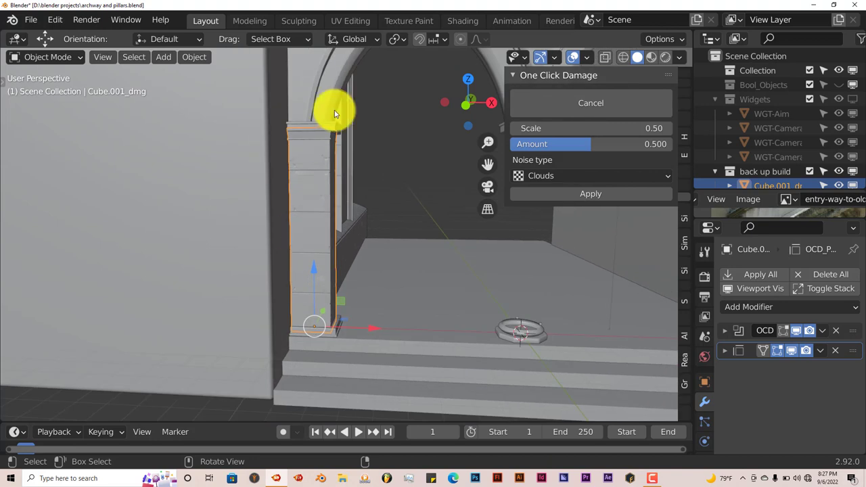
pyautogui.scroll(3, 323, 272)
pyautogui.scroll(2, 324, 271)
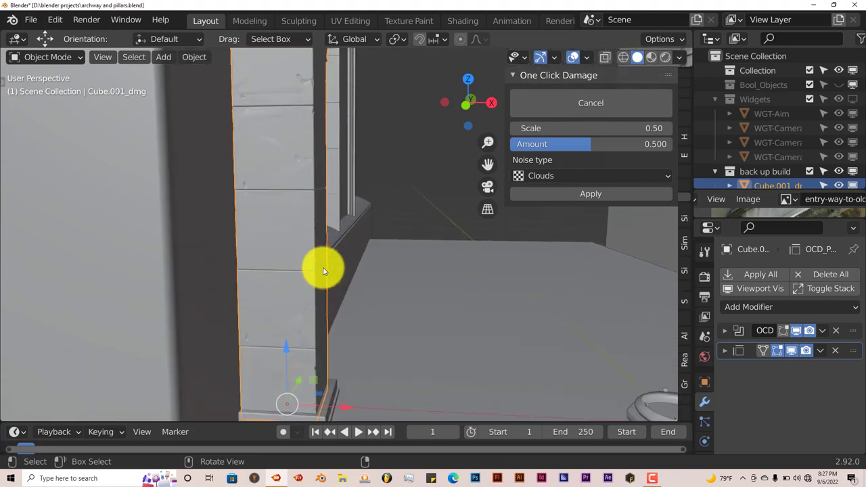
pyautogui.scroll(2, 323, 271)
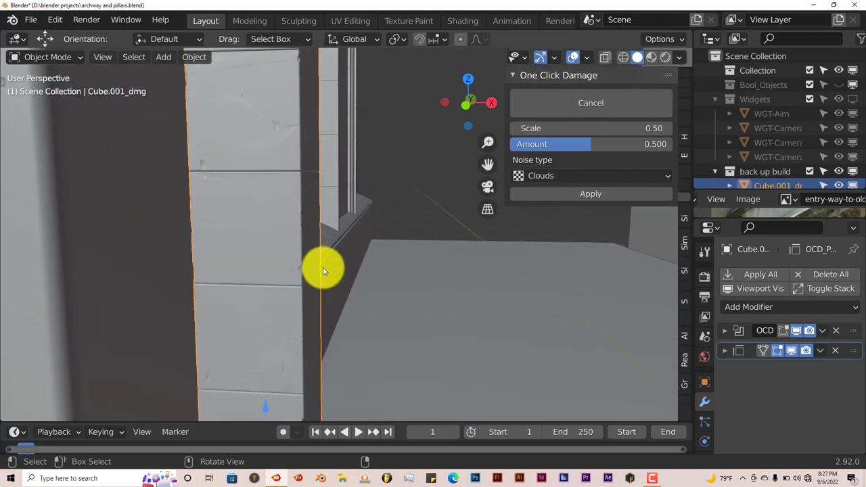
pyautogui.scroll(-2, 323, 272)
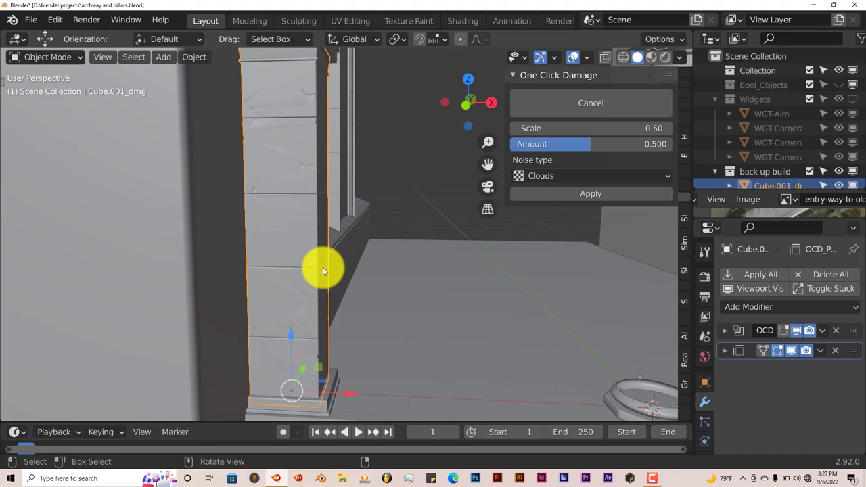
pyautogui.scroll(1, 323, 271)
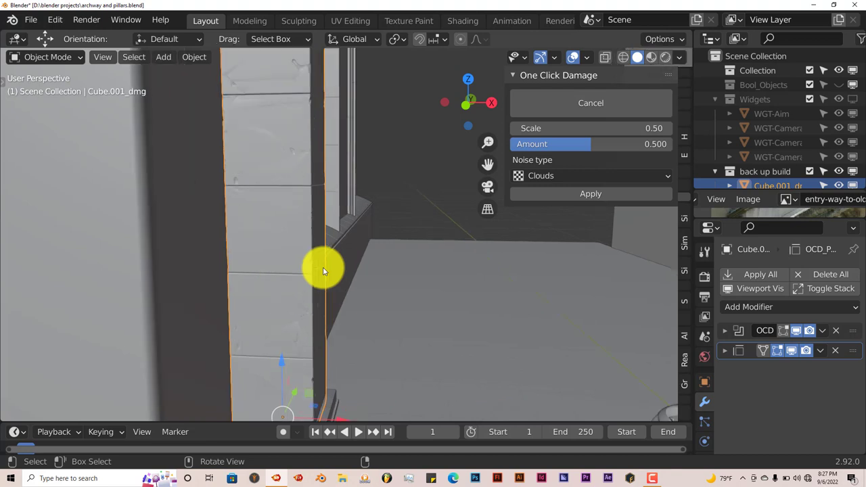
# Step: Start a new General scene, discarding changes to archway and pillars.blend
pyautogui.click(27, 19)
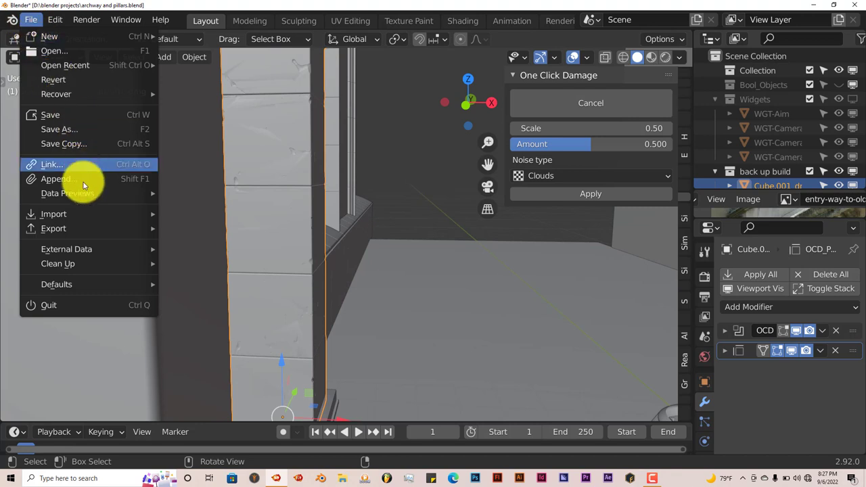
pyautogui.moveTo(70, 34)
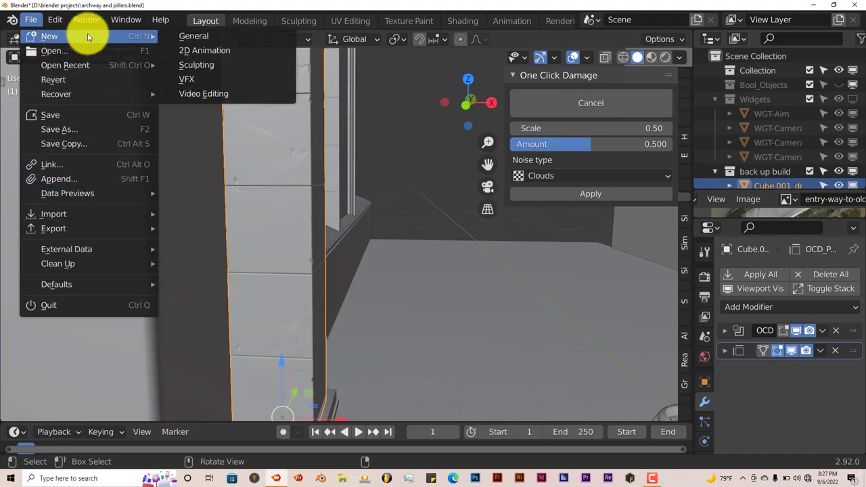
pyautogui.click(190, 34)
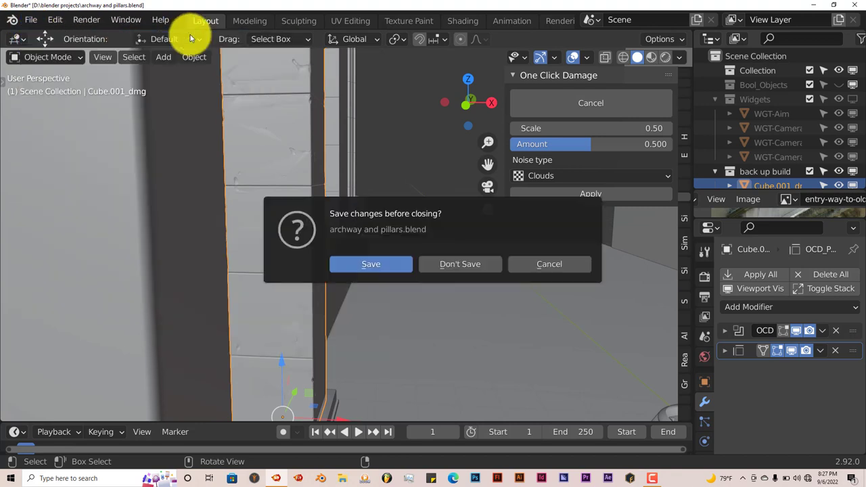
pyautogui.click(441, 263)
pyautogui.scroll(4, 435, 275)
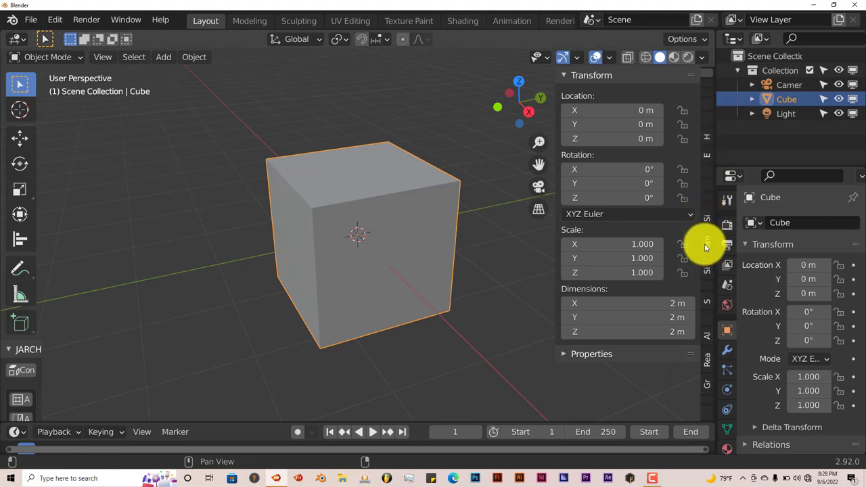
# Step: Apply random damage to the default cube from the One Click Damage sidebar panel
pyautogui.click(704, 204)
pyautogui.click(707, 209)
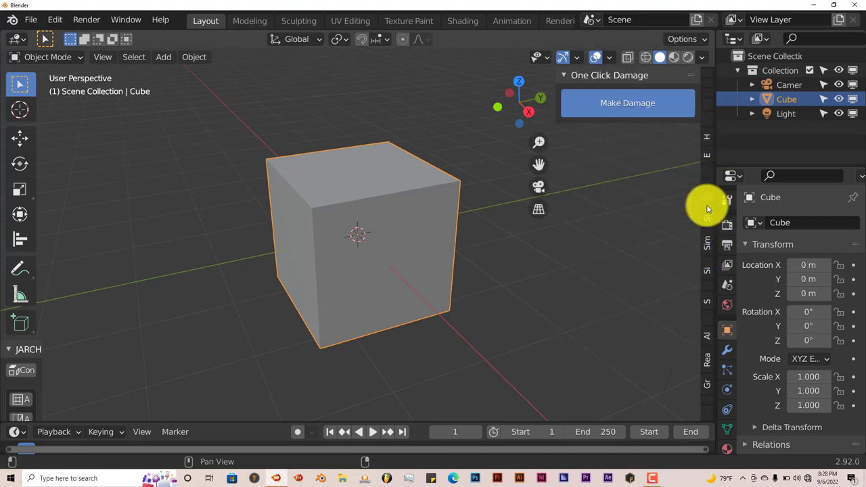
pyautogui.scroll(1, 446, 310)
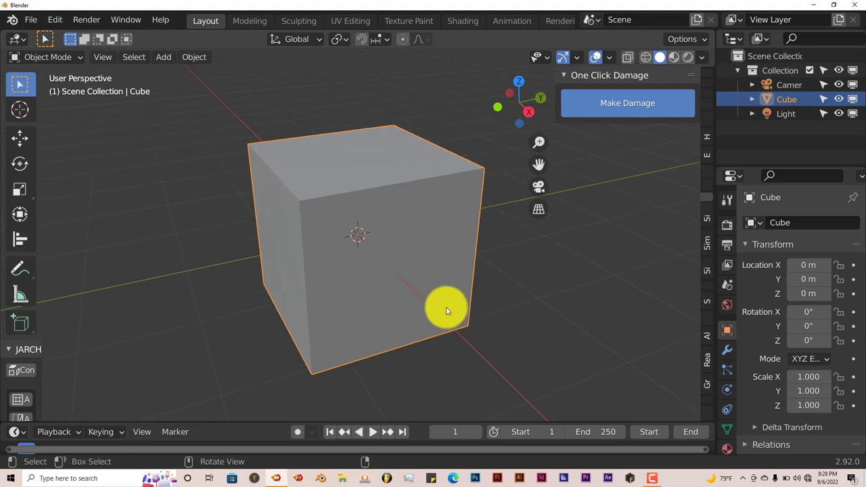
pyautogui.click(595, 110)
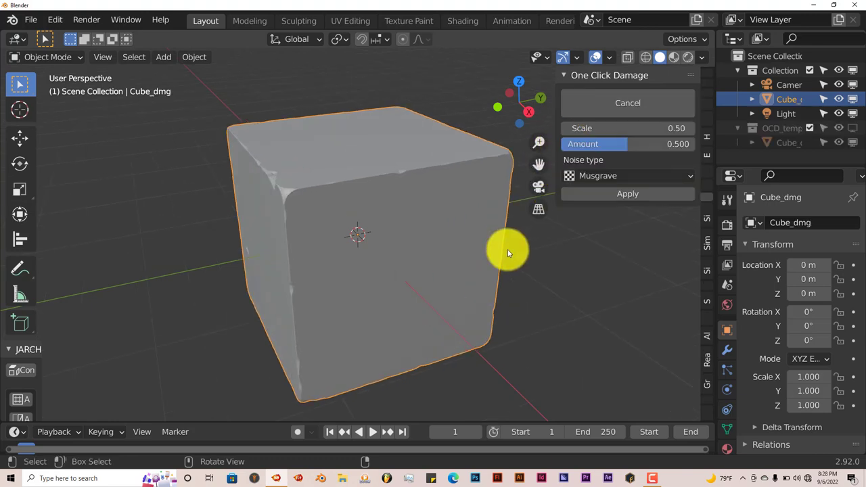
# Step: Apply all of the cube's damage modifiers to make Cube_dmg permanent
pyautogui.scroll(2, 508, 250)
pyautogui.click(727, 351)
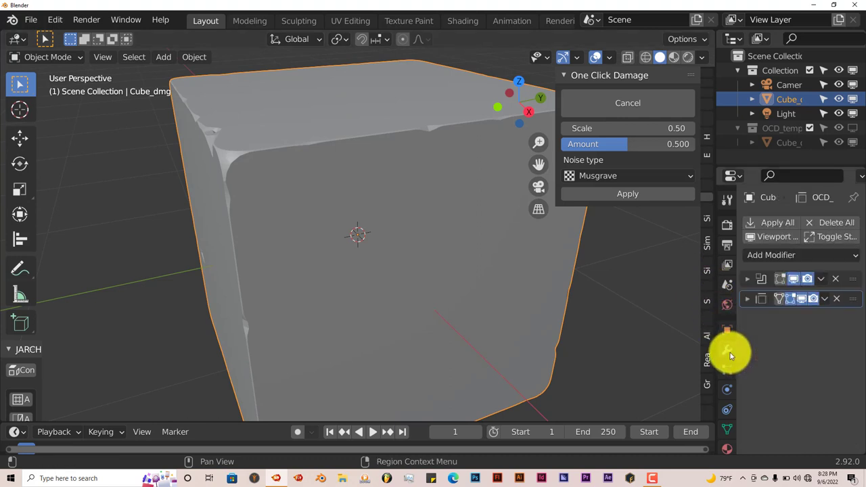
pyautogui.click(768, 223)
pyautogui.scroll(-2, 628, 230)
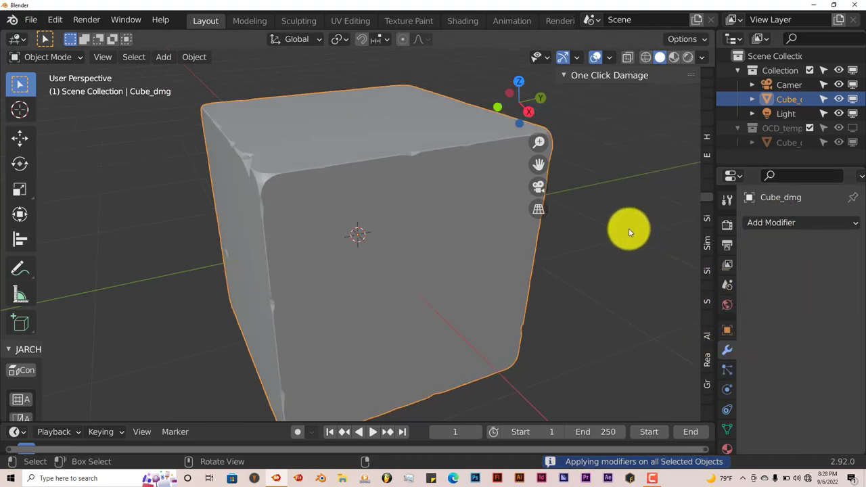
pyautogui.scroll(-1, 628, 228)
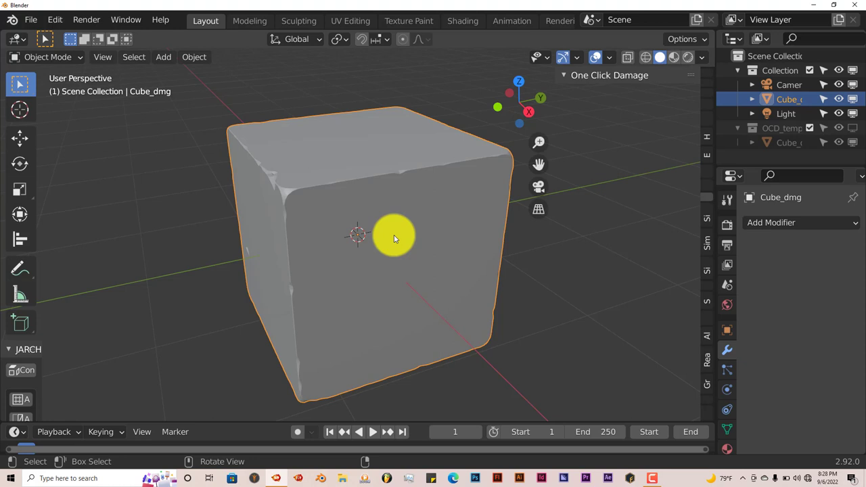
# Step: Export the damaged cube as a Wavefront OBJ named 'damaged block' to the Desktop
pyautogui.click(31, 20)
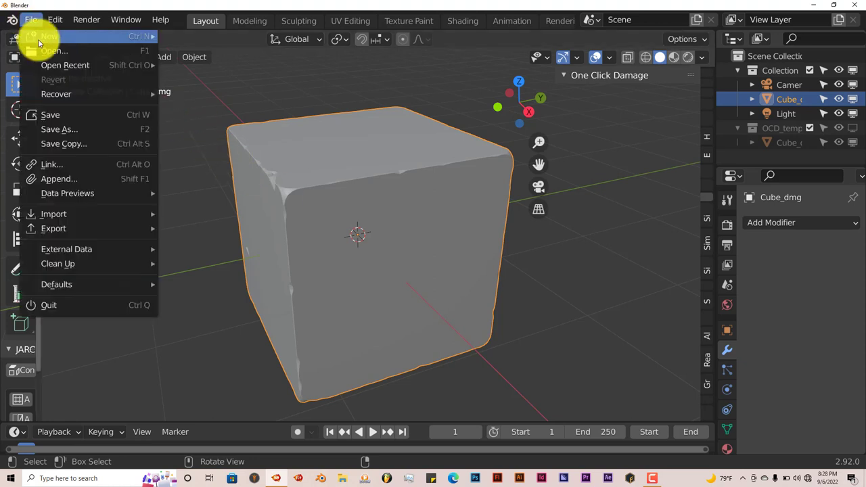
pyautogui.moveTo(78, 228)
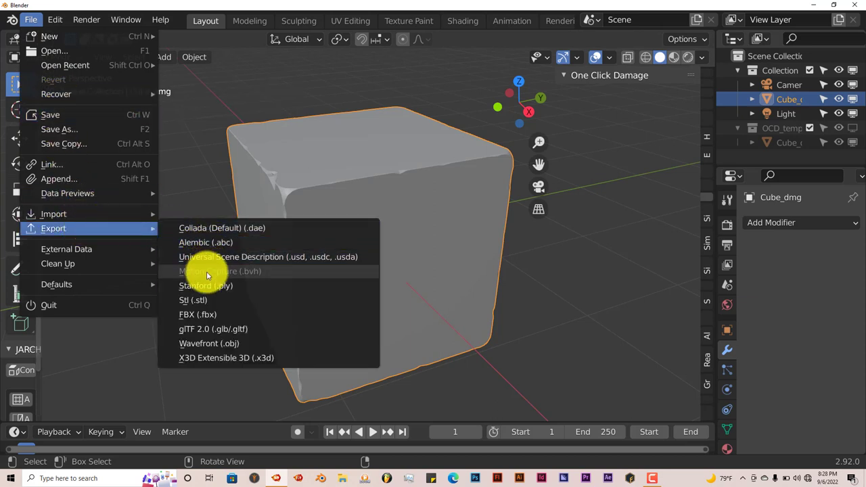
pyautogui.click(222, 343)
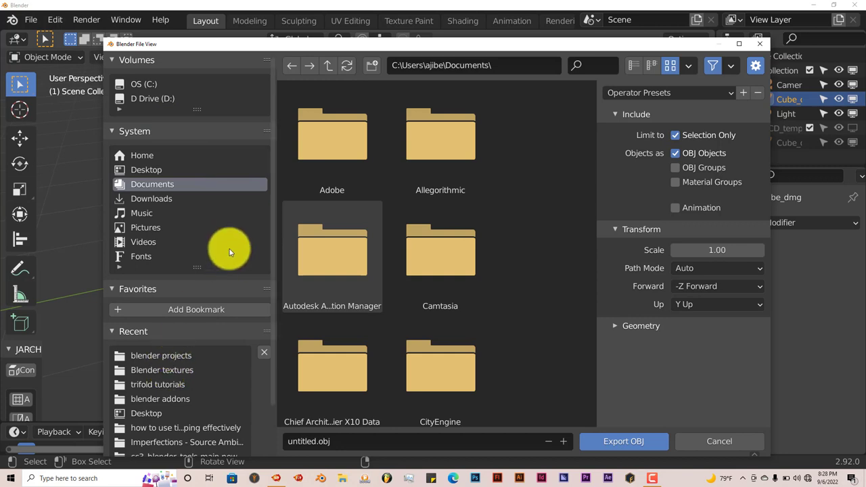
pyautogui.click(153, 172)
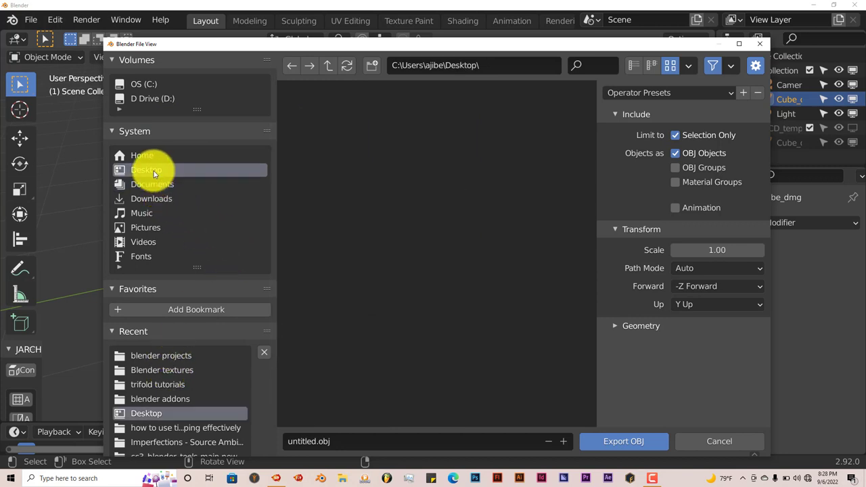
pyautogui.click(343, 441)
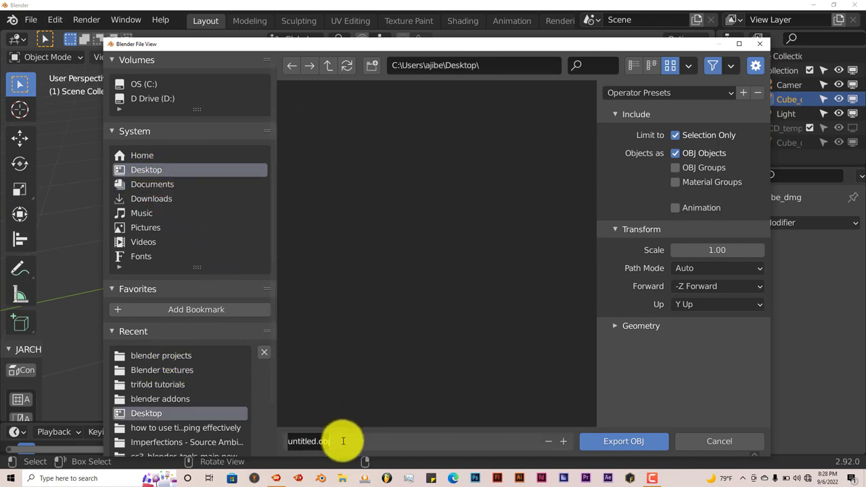
pyautogui.write('damage')
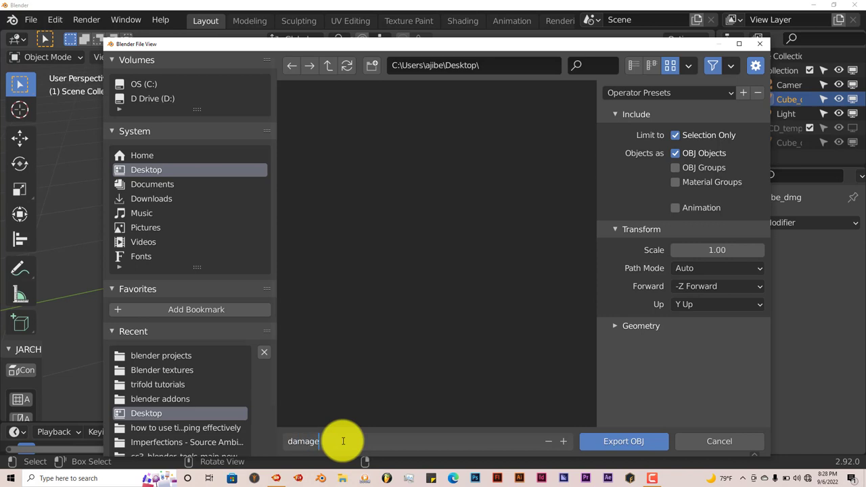
pyautogui.write('d')
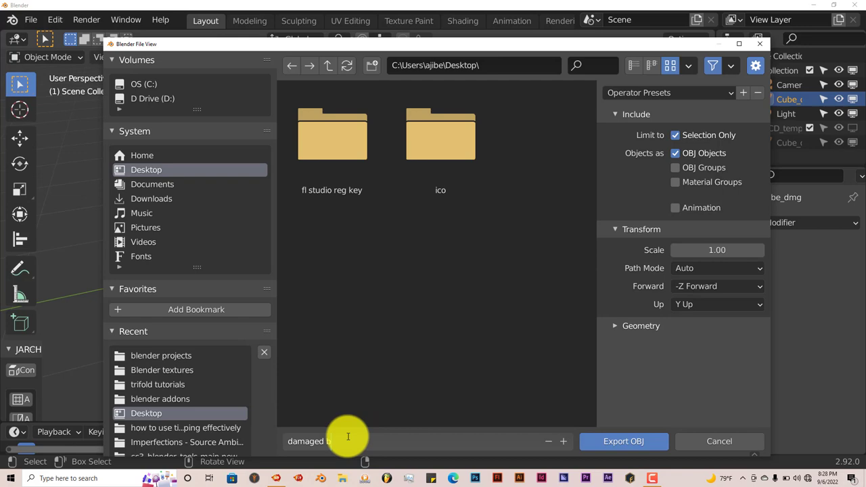
pyautogui.write(' block')
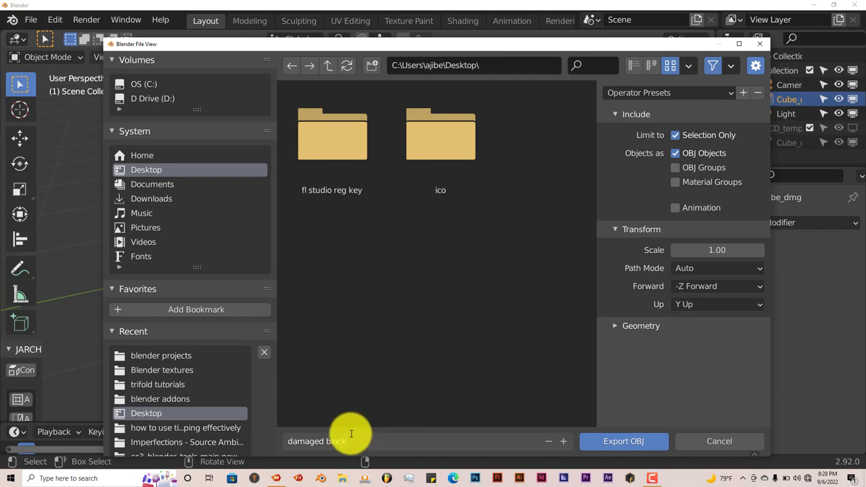
pyautogui.click(593, 443)
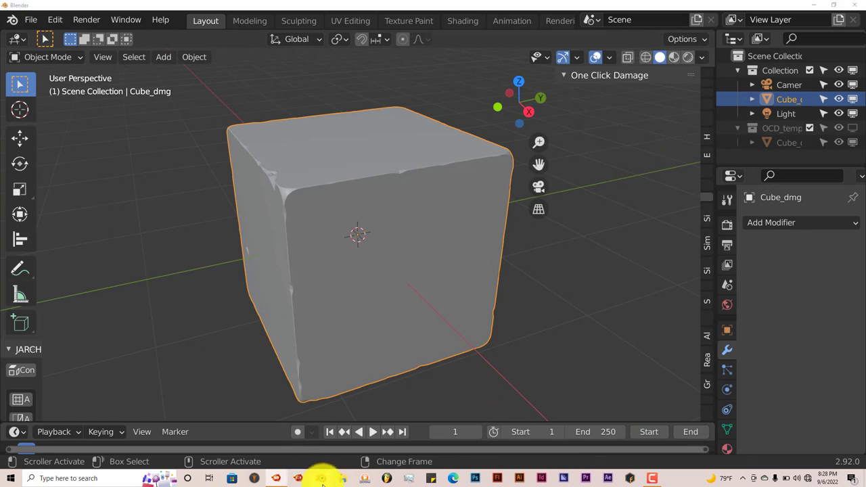
# Step: Launch Blender 2.79, dismiss the welcome screen and delete the default cube
pyautogui.click(322, 478)
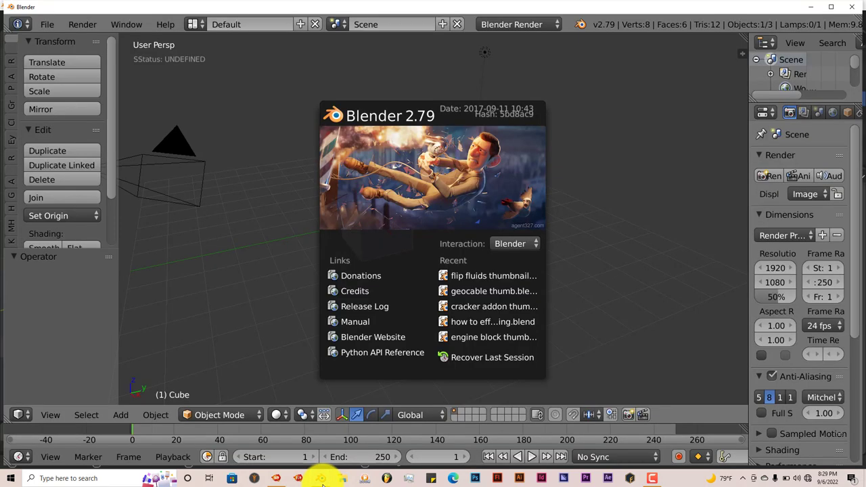
pyautogui.click(243, 317)
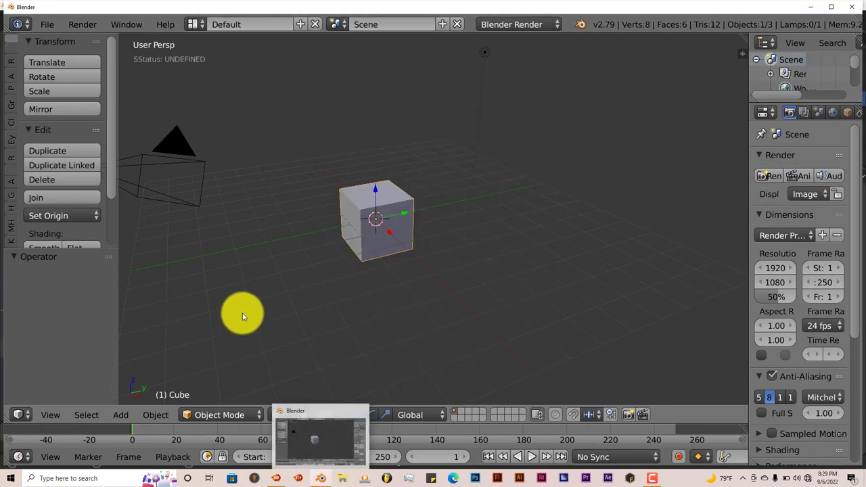
pyautogui.scroll(5, 309, 280)
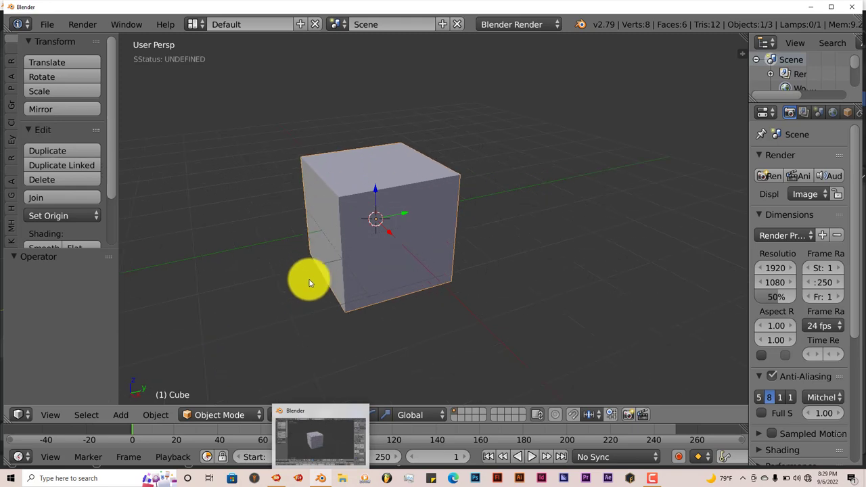
pyautogui.press('x')
pyautogui.click(310, 279)
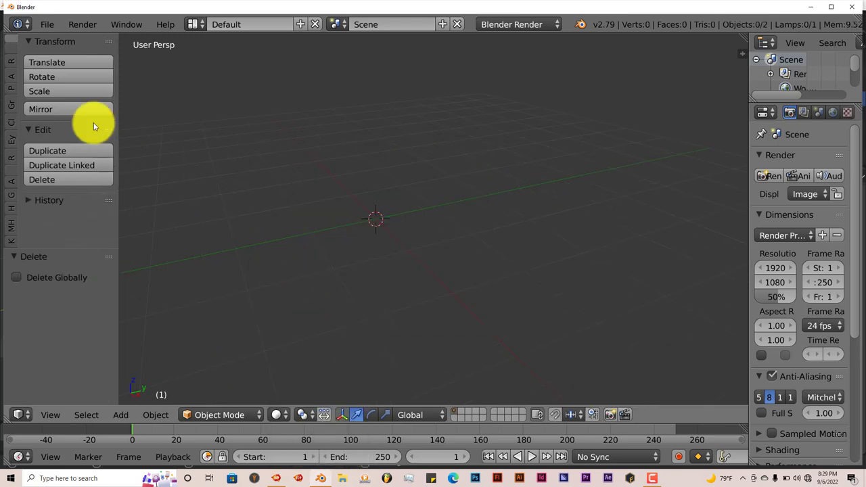
# Step: Import damaged block.obj from the Desktop as a Wavefront OBJ
pyautogui.click(45, 25)
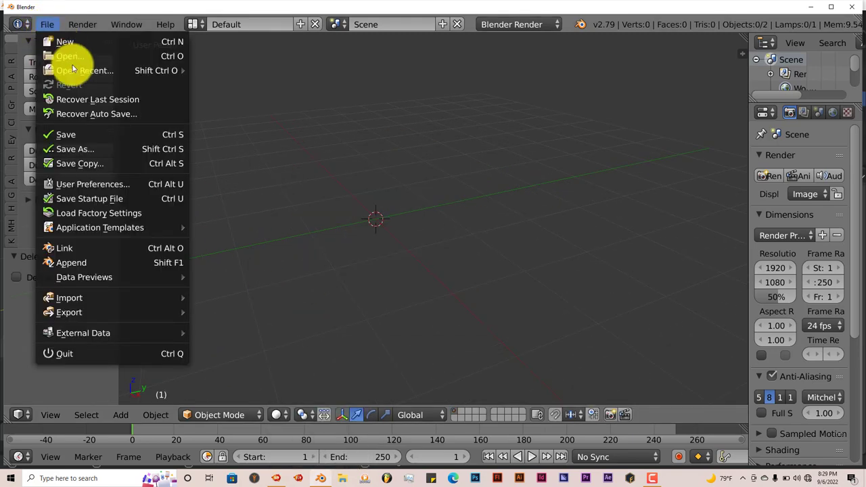
pyautogui.moveTo(122, 295)
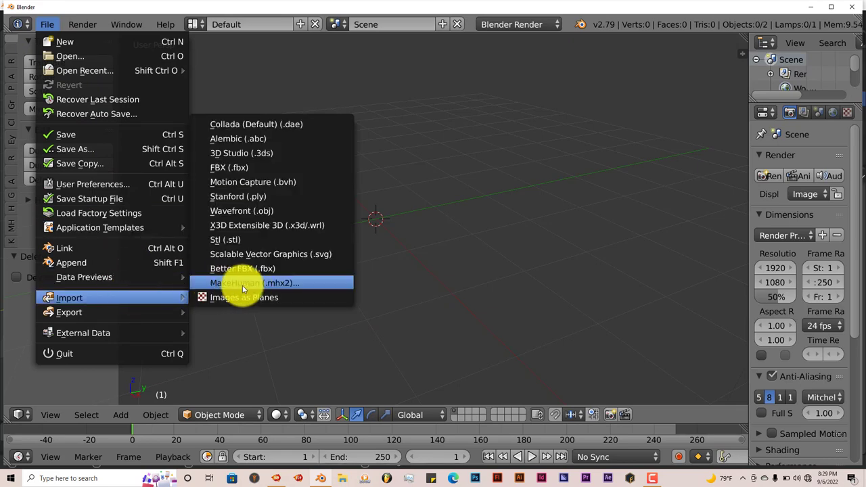
pyautogui.click(233, 211)
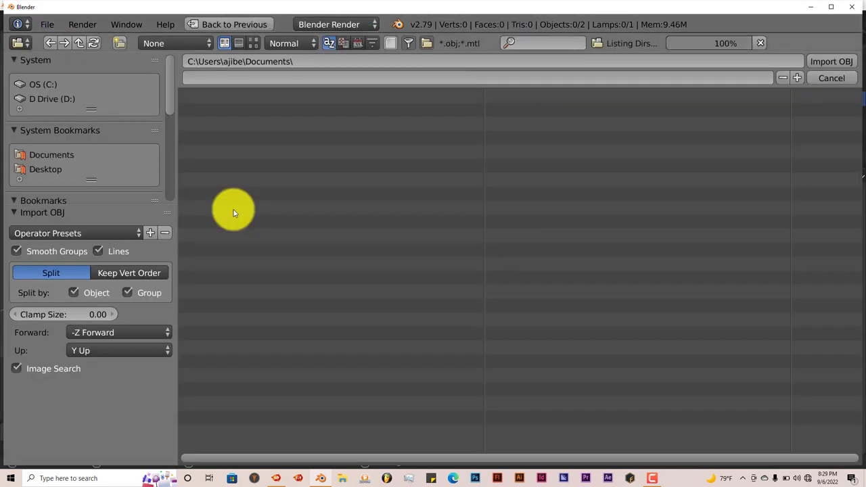
pyautogui.click(60, 169)
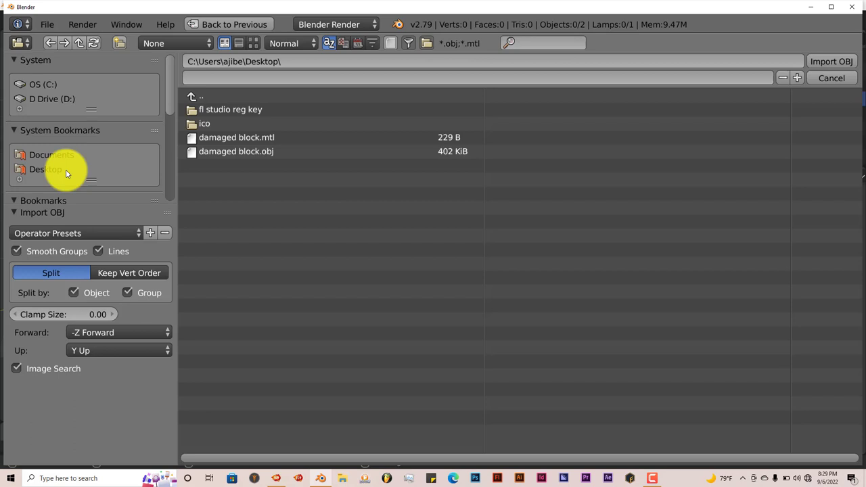
pyautogui.click(228, 153)
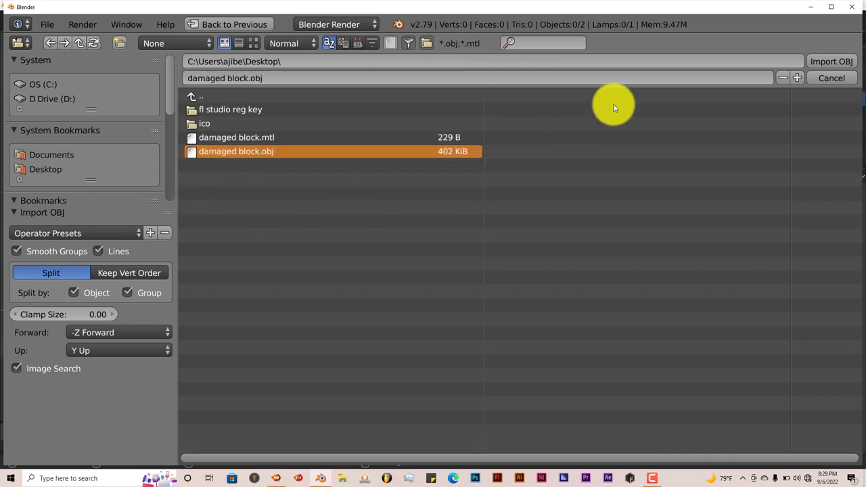
pyautogui.click(820, 65)
pyautogui.scroll(8, 541, 209)
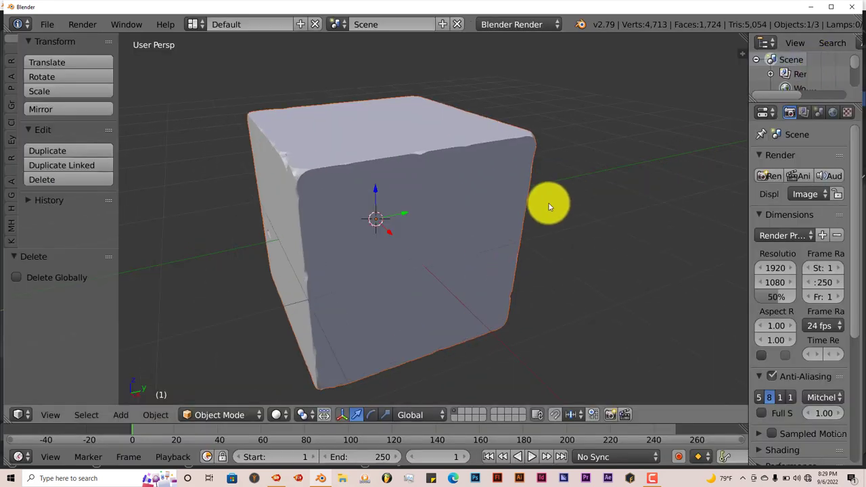
pyautogui.scroll(-5, 517, 226)
pyautogui.moveTo(361, 271); pyautogui.dragTo(428, 257, button='middle')
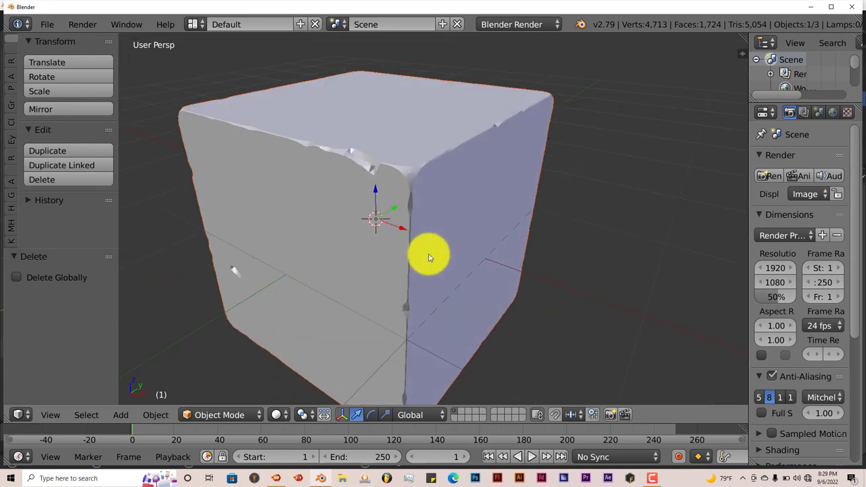
pyautogui.scroll(-5, 427, 257)
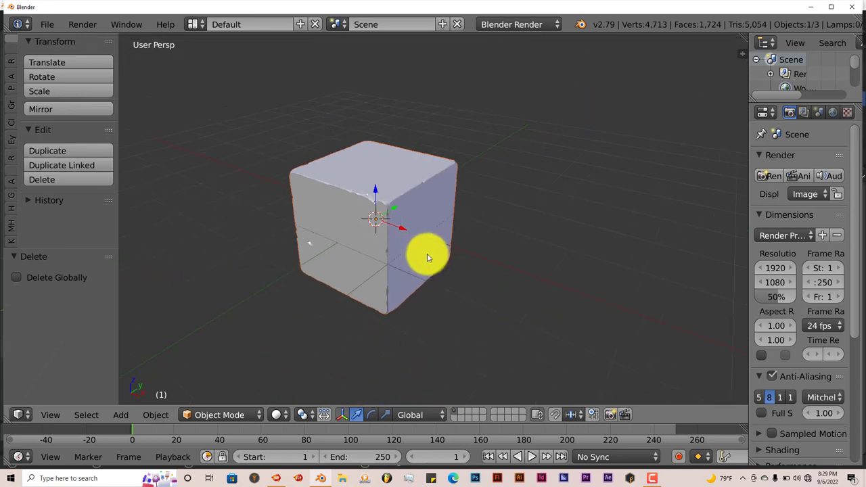
pyautogui.scroll(5, 426, 257)
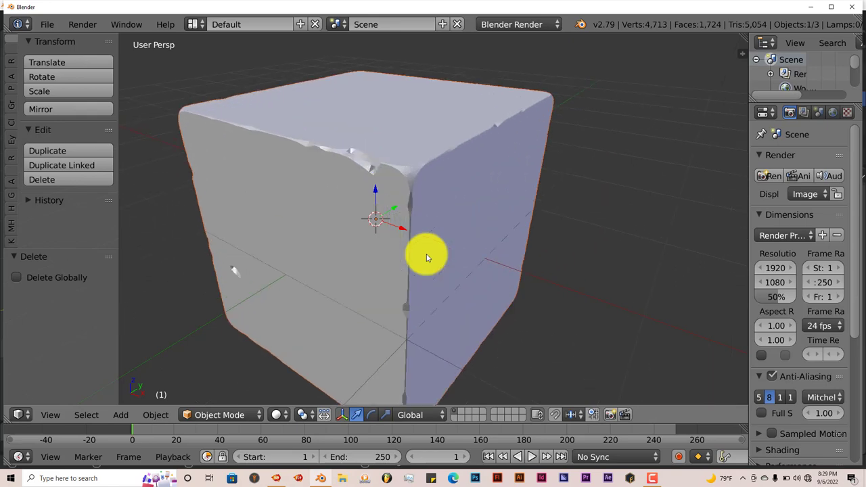
pyautogui.scroll(-1, 426, 257)
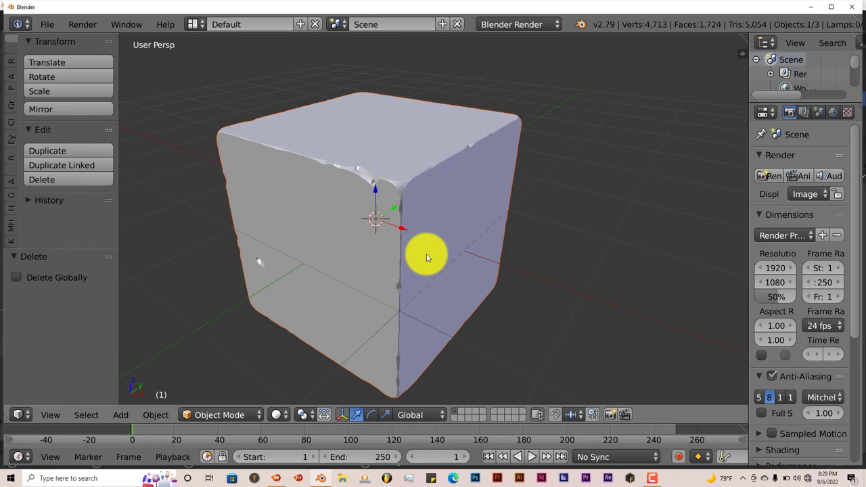
pyautogui.scroll(5, 426, 257)
pyautogui.scroll(-4, 426, 257)
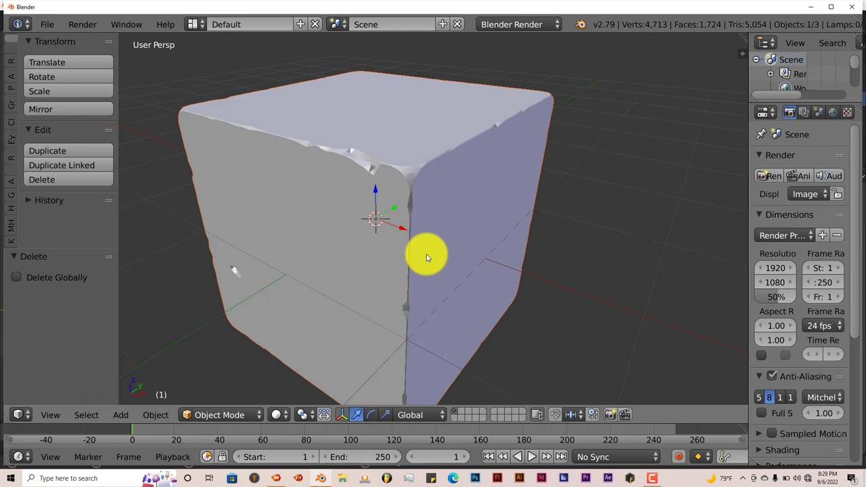
pyautogui.scroll(-1, 491, 250)
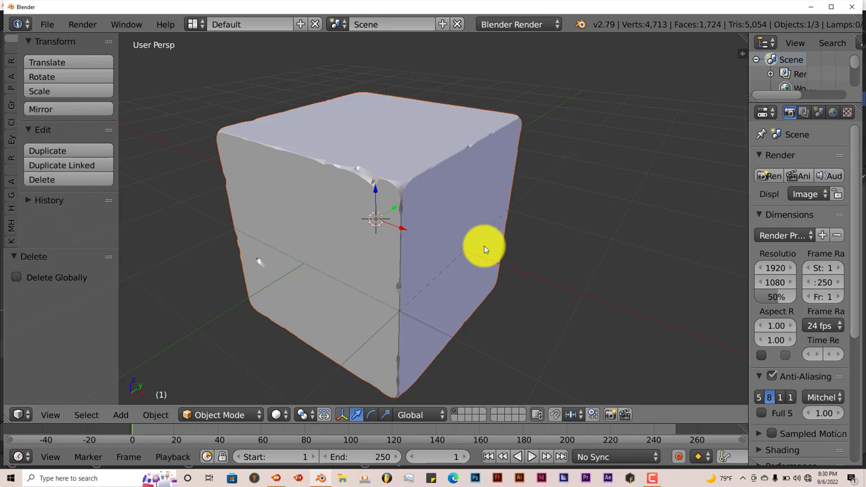
pyautogui.press('KP_6')
pyautogui.scroll(-2, 459, 250)
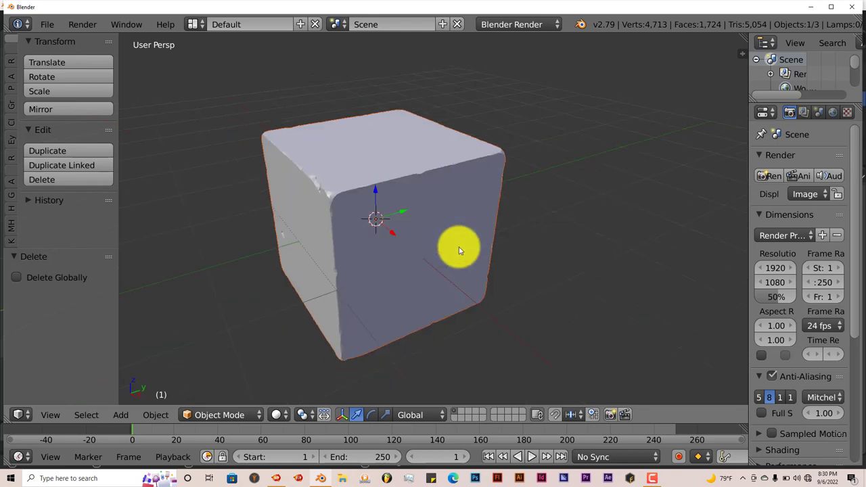
pyautogui.scroll(3, 474, 292)
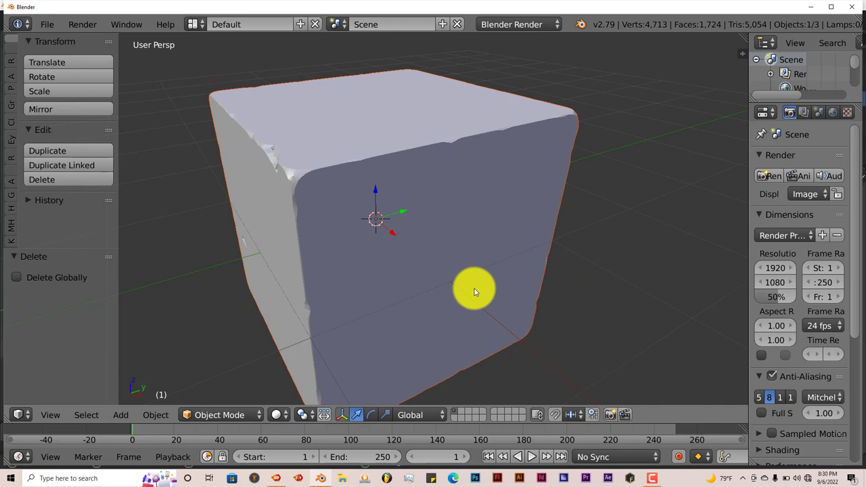
pyautogui.scroll(-3, 474, 292)
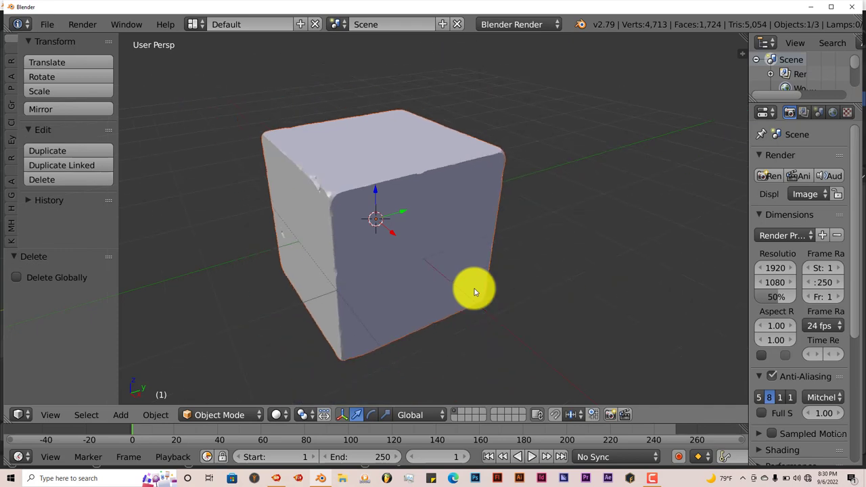